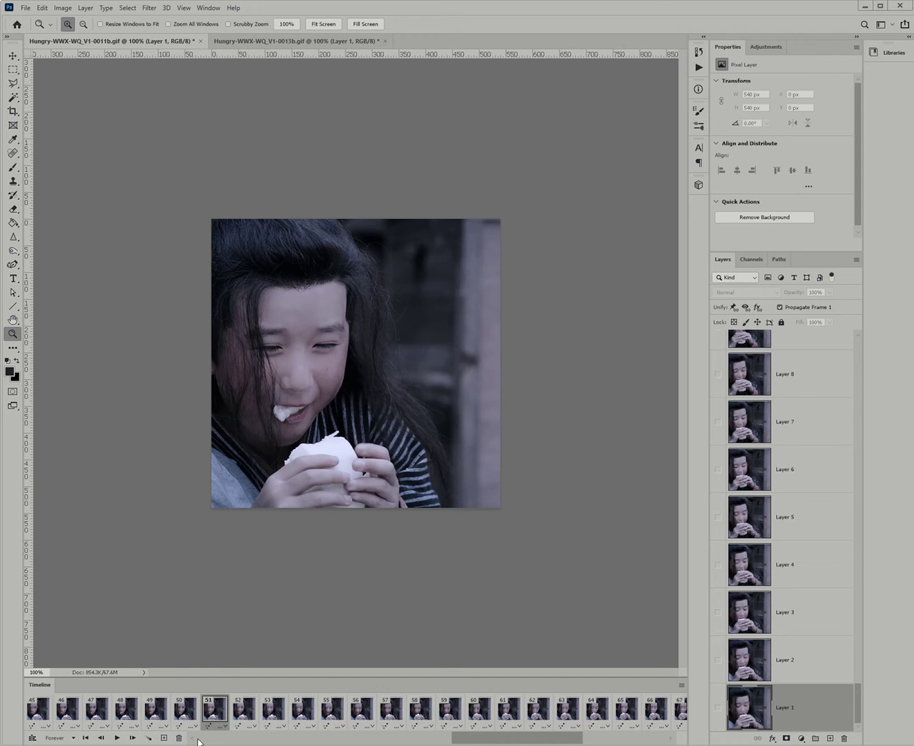
Step: Play the boy's 0011b GIF, then play, stop and browse the girl's 0013b.gif frames
click(115, 738)
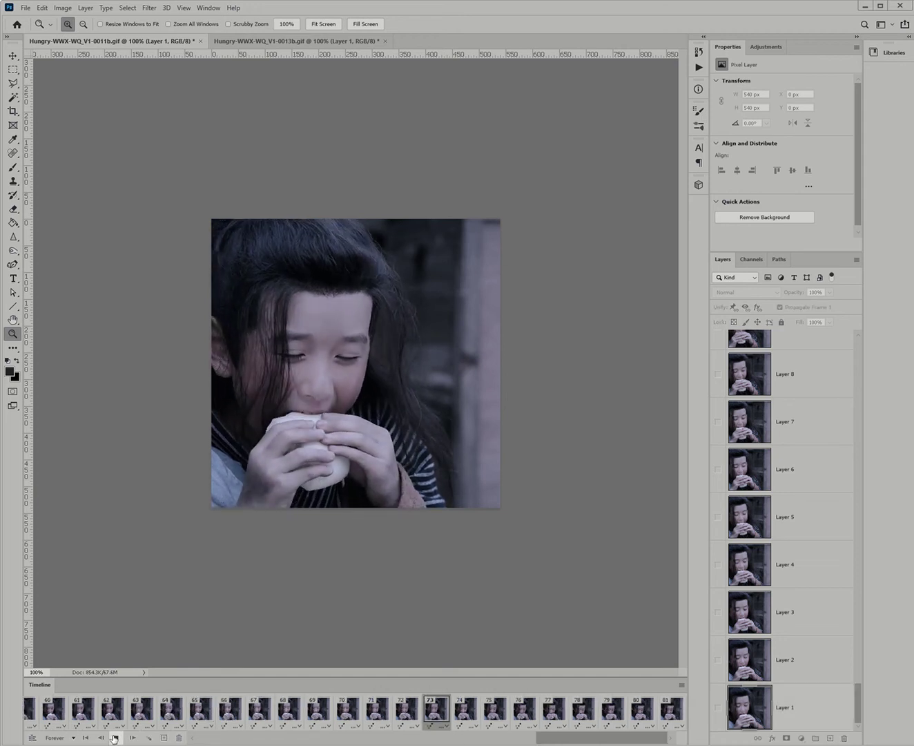
click(276, 42)
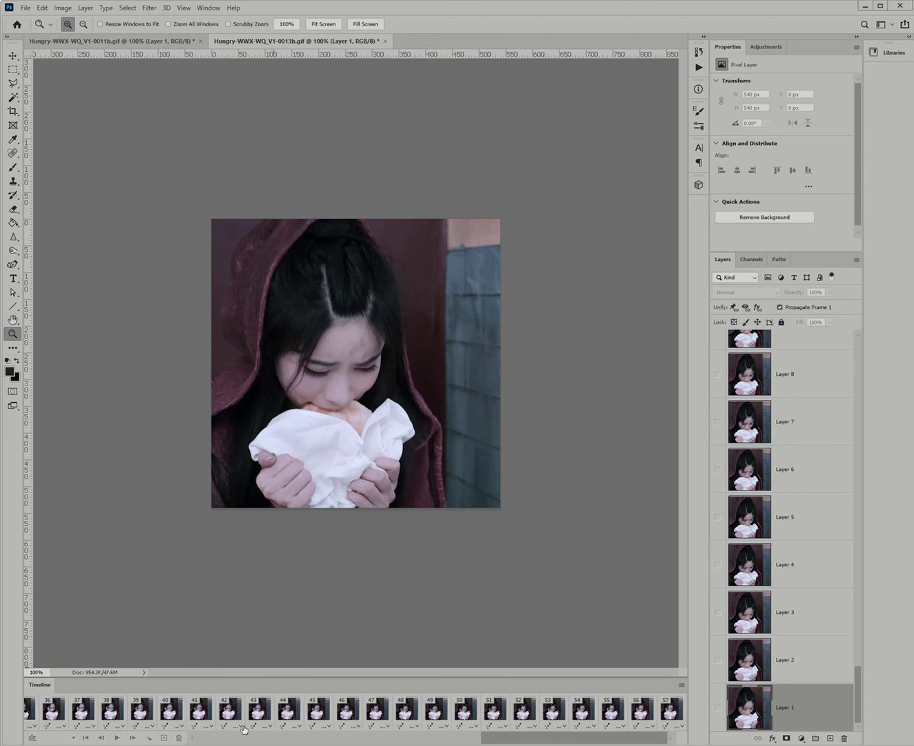
click(116, 737)
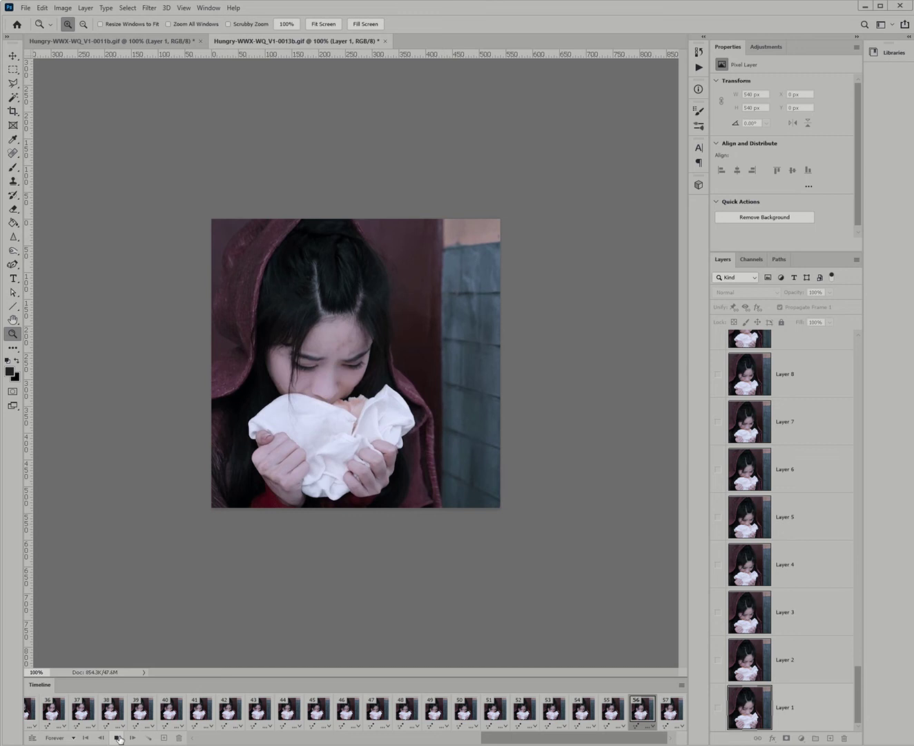
click(118, 738)
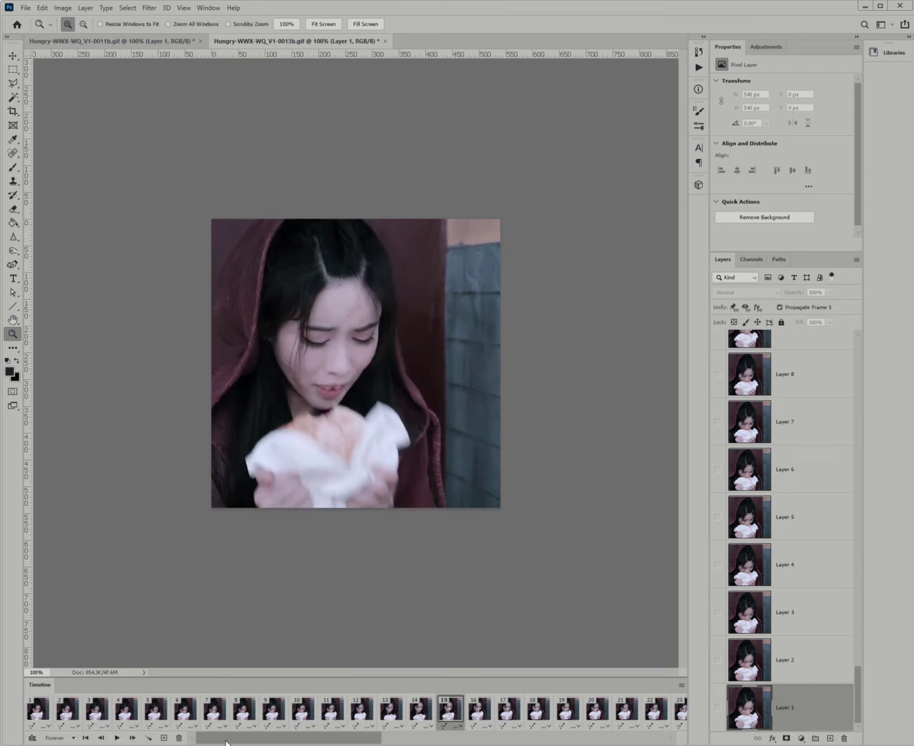
drag(226, 742, 510, 740)
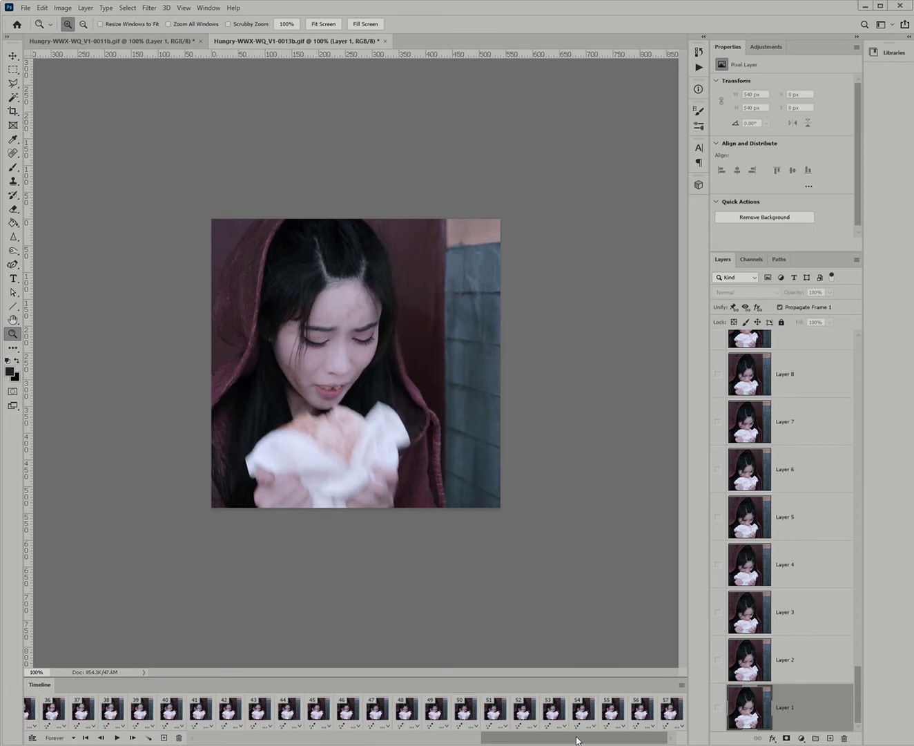
drag(576, 740, 543, 739)
Step: Compare the two clips' frame strips, ending on the 0011b.gif document
click(147, 43)
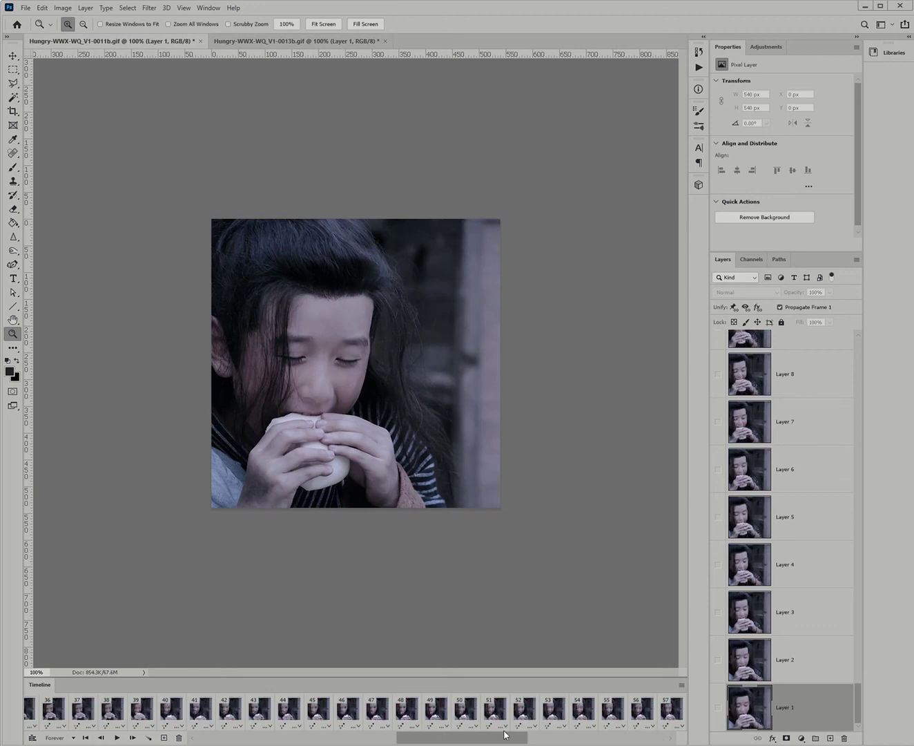
drag(505, 734, 679, 736)
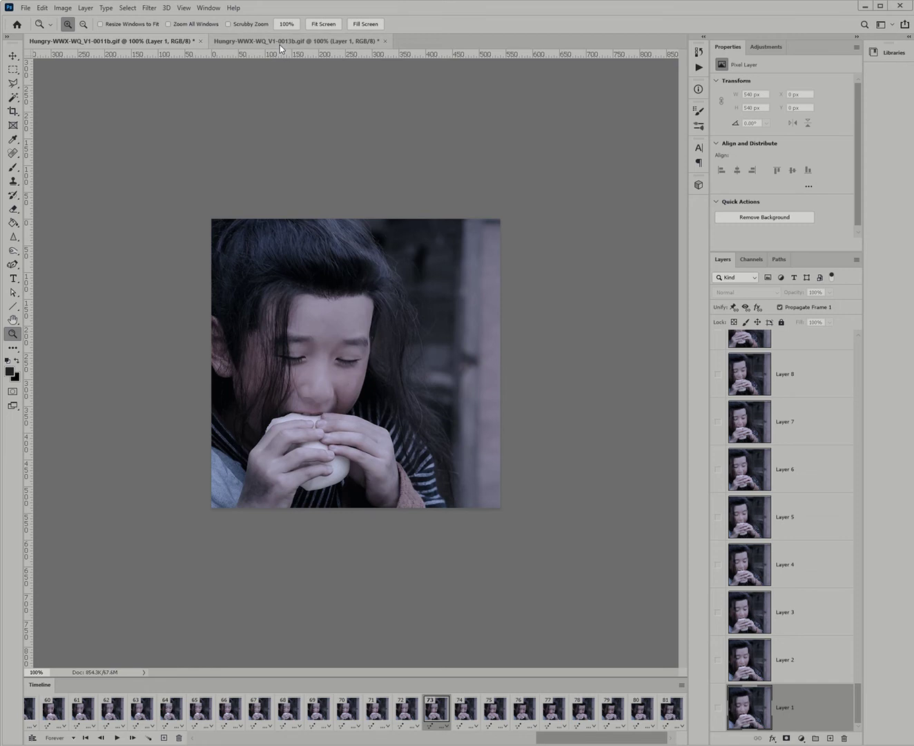
click(145, 42)
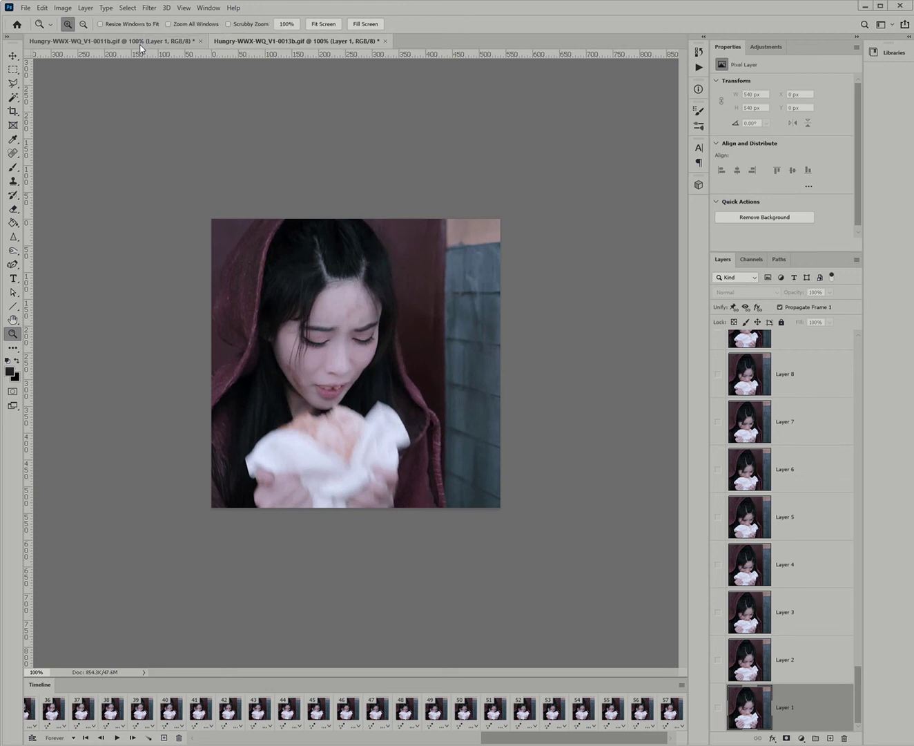
key(ctrl+Tab)
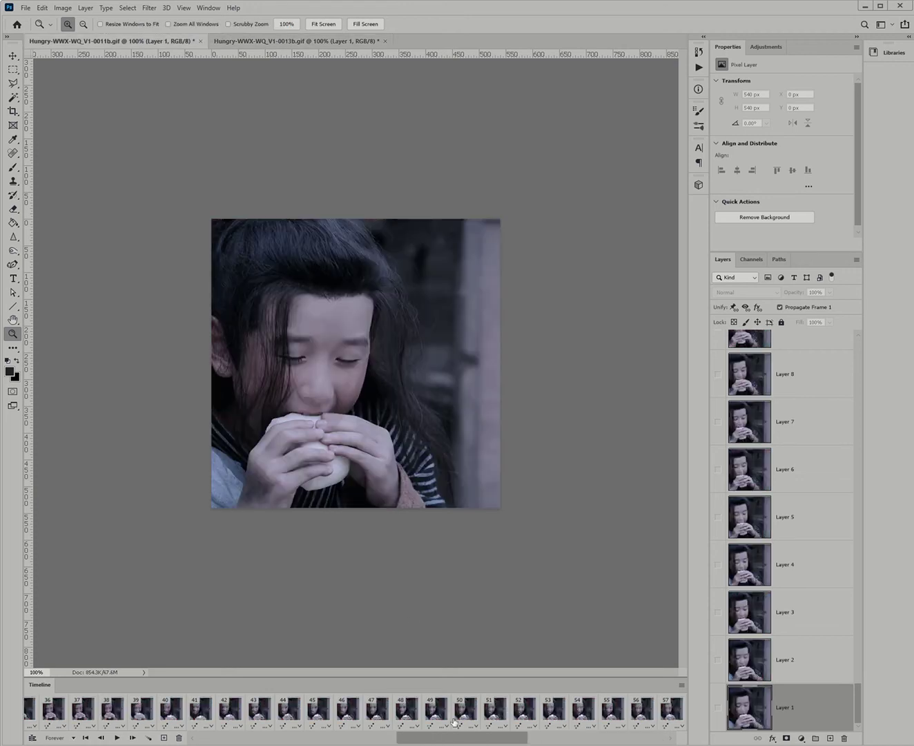
drag(495, 741, 200, 740)
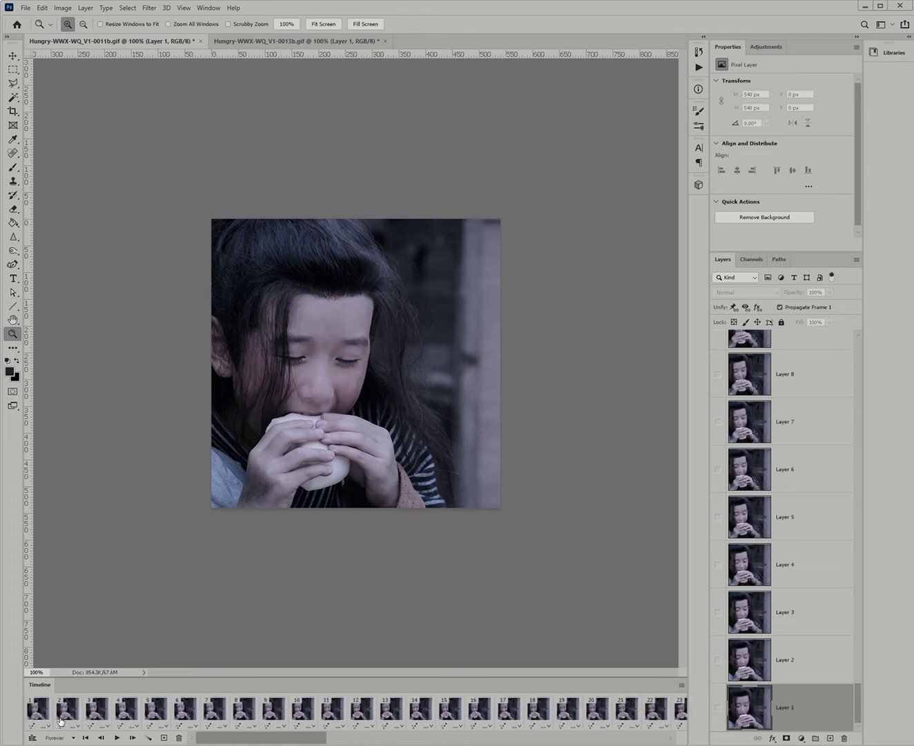
click(40, 709)
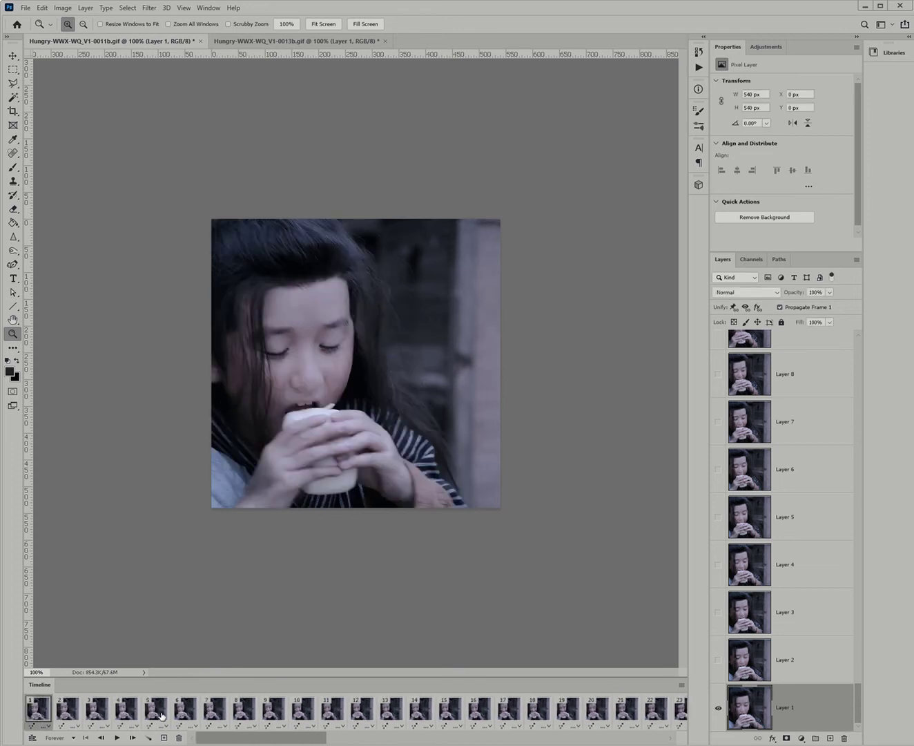
click(248, 42)
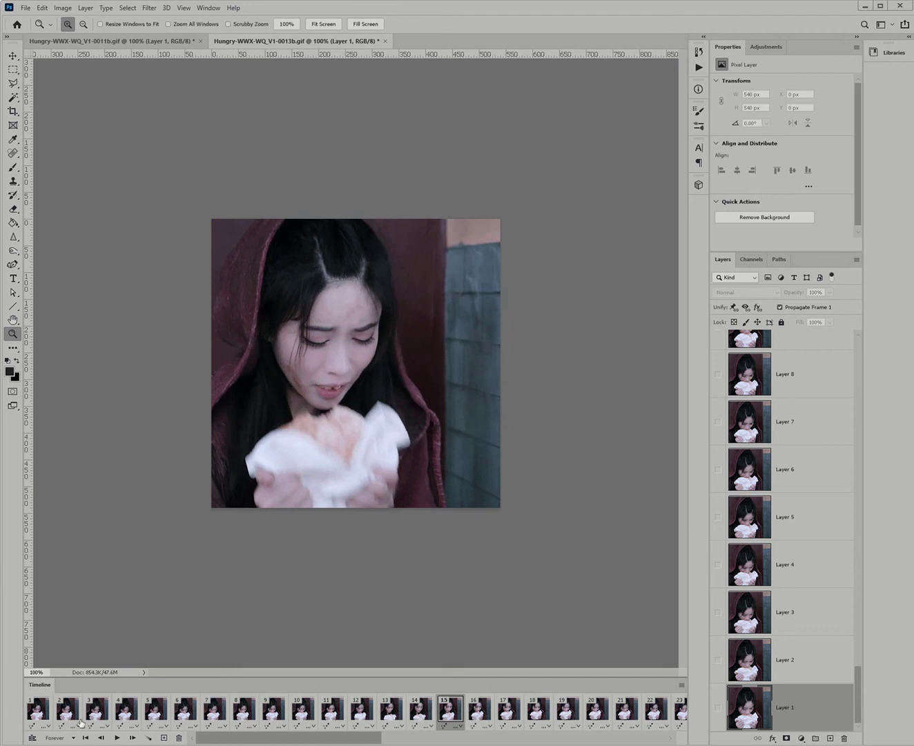
click(41, 718)
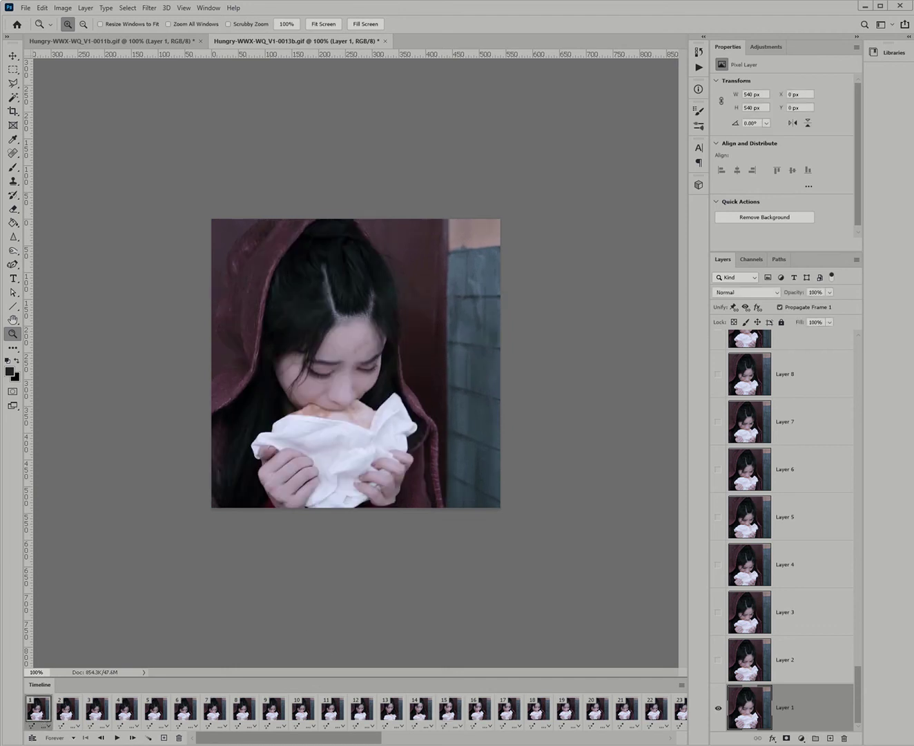
click(116, 738)
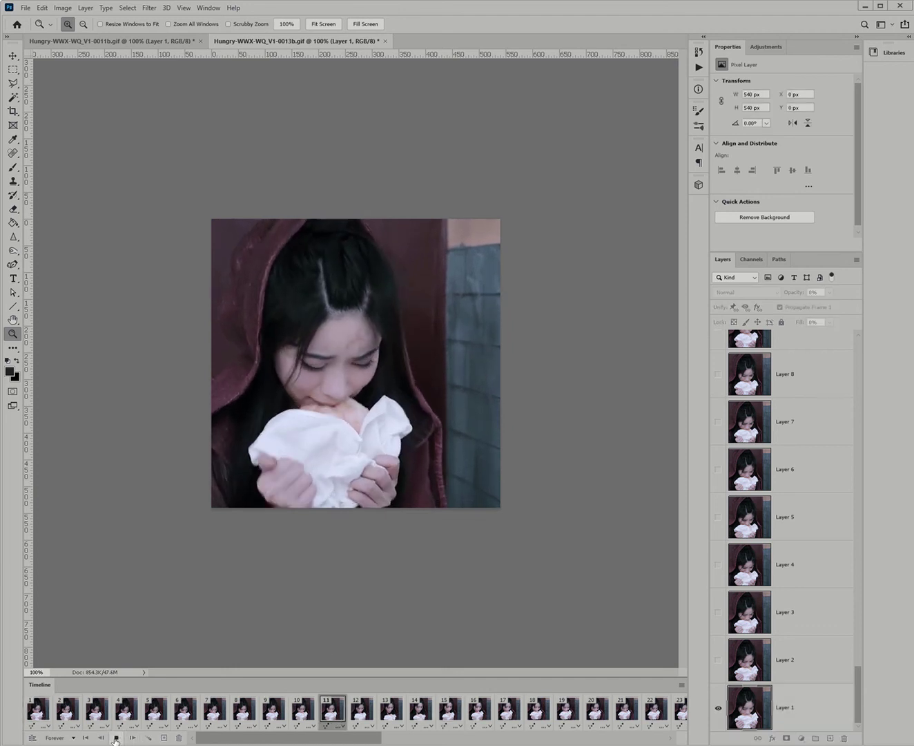
click(116, 738)
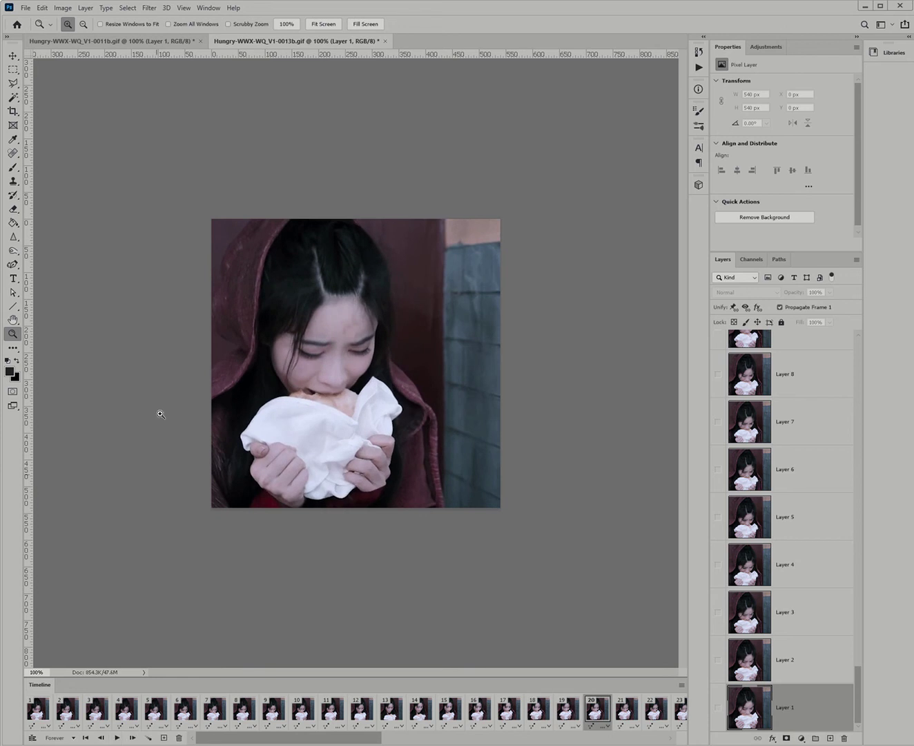
click(161, 42)
click(116, 739)
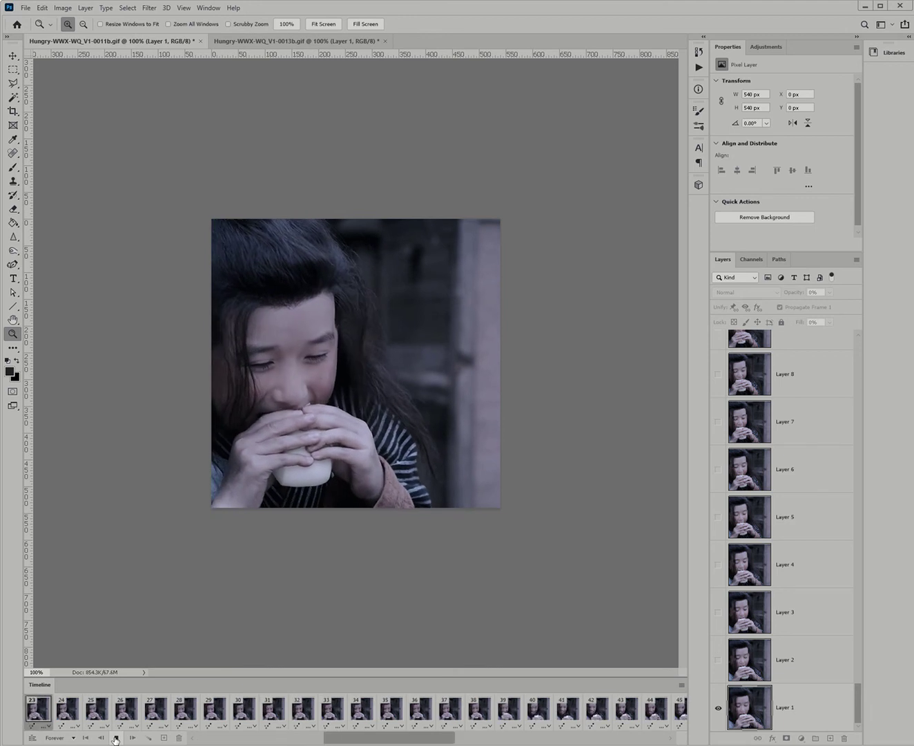
click(114, 739)
click(496, 717)
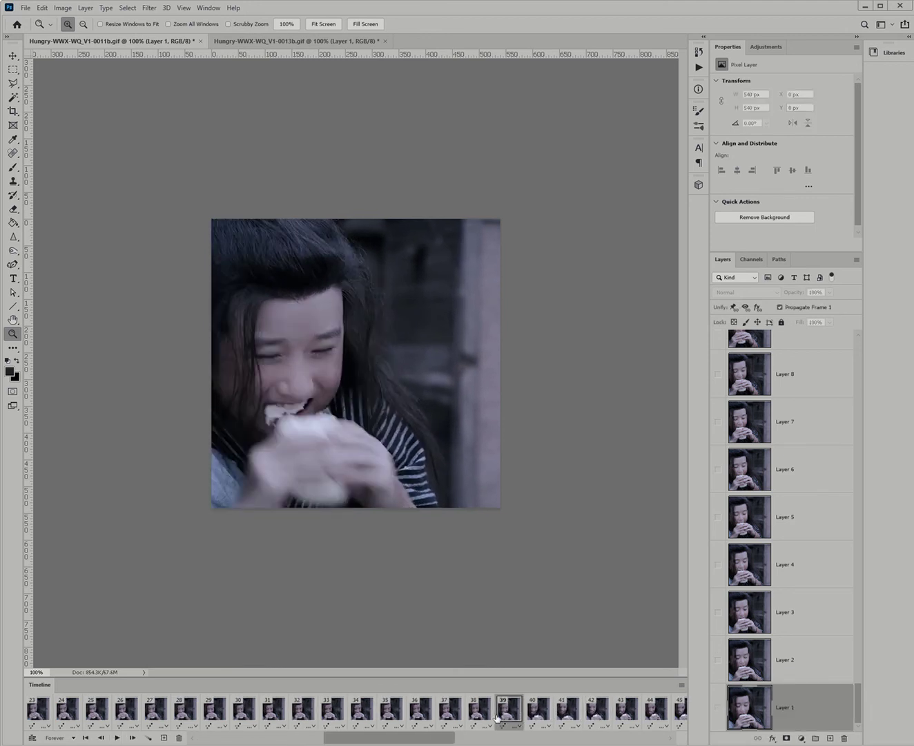
click(418, 713)
click(453, 713)
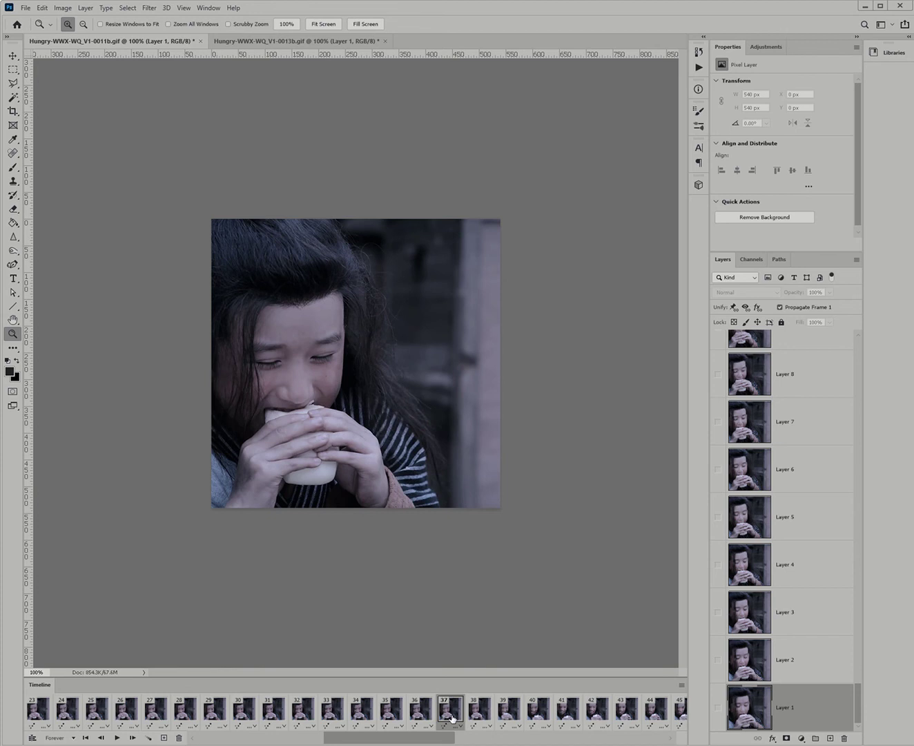
click(476, 713)
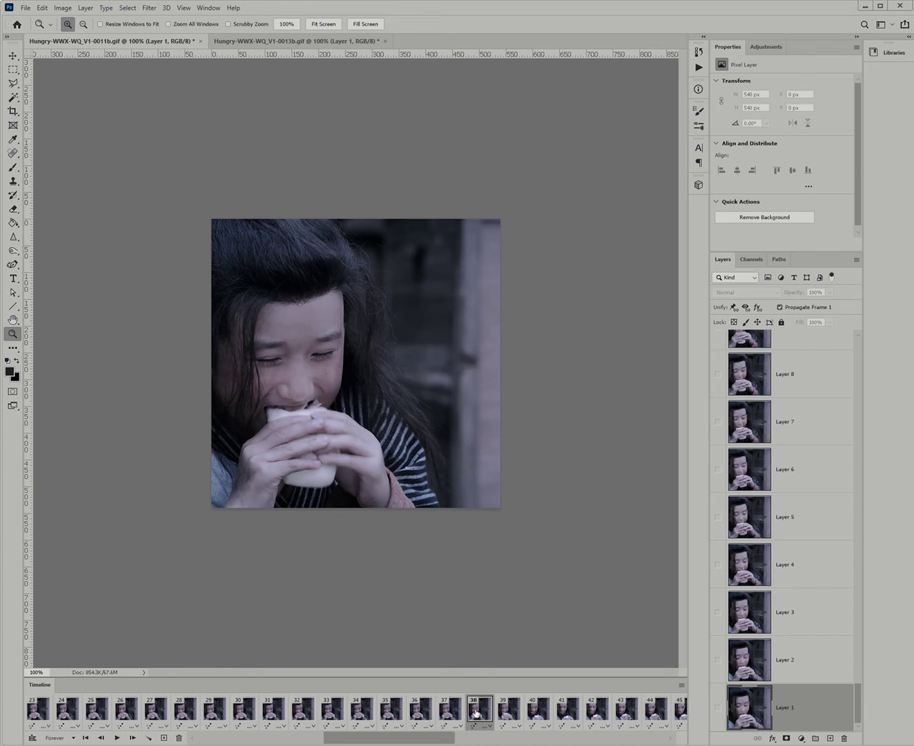
click(287, 42)
click(256, 720)
click(134, 723)
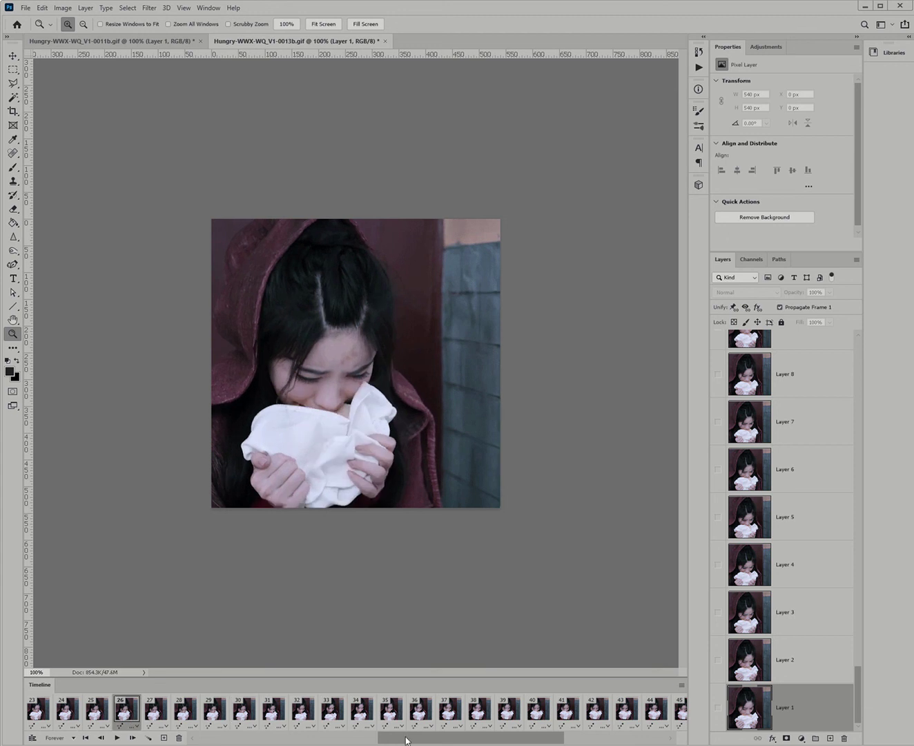
drag(406, 740, 224, 739)
click(185, 710)
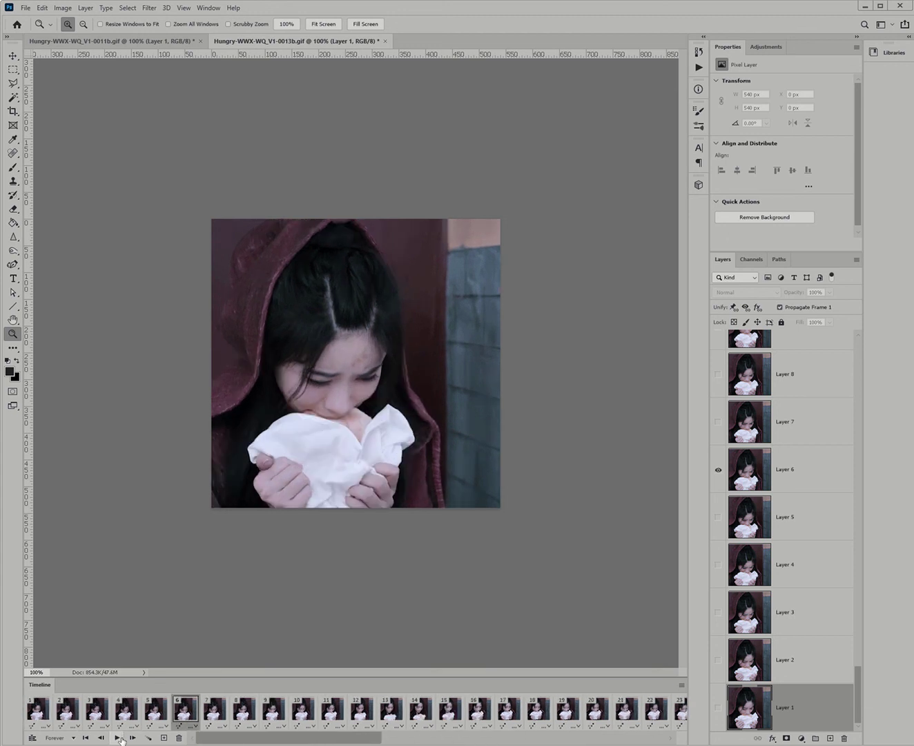
click(117, 737)
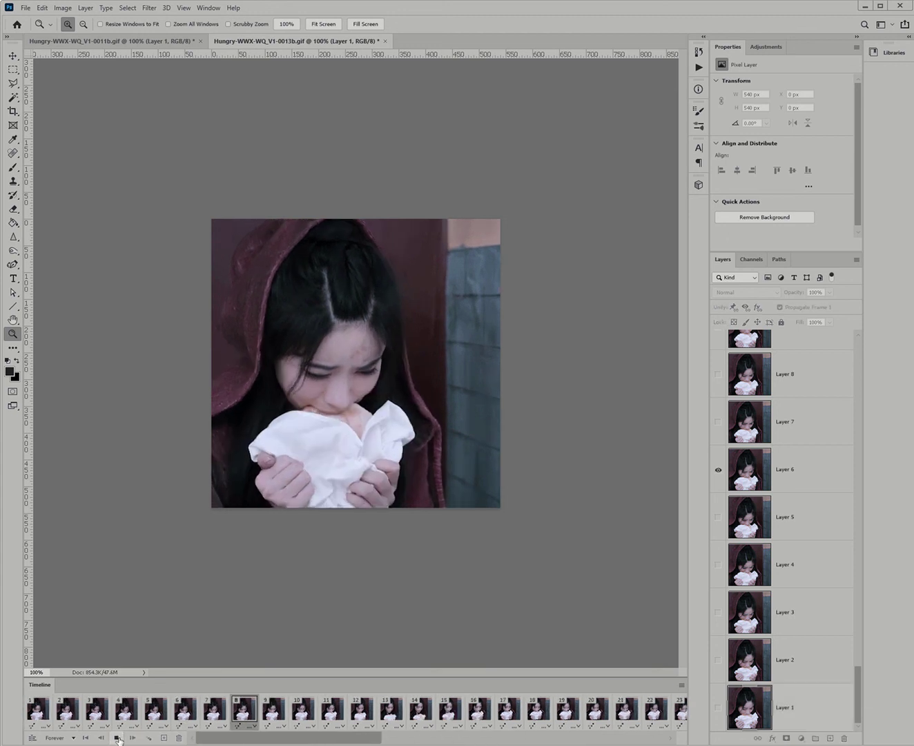
click(358, 719)
click(331, 712)
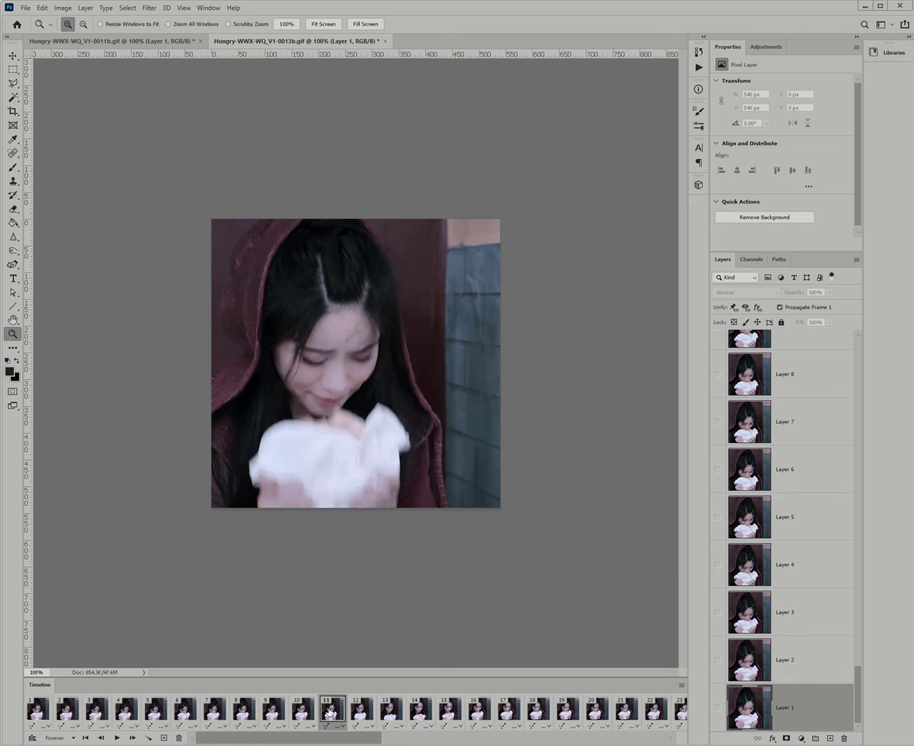
click(358, 712)
click(325, 712)
click(292, 712)
click(328, 713)
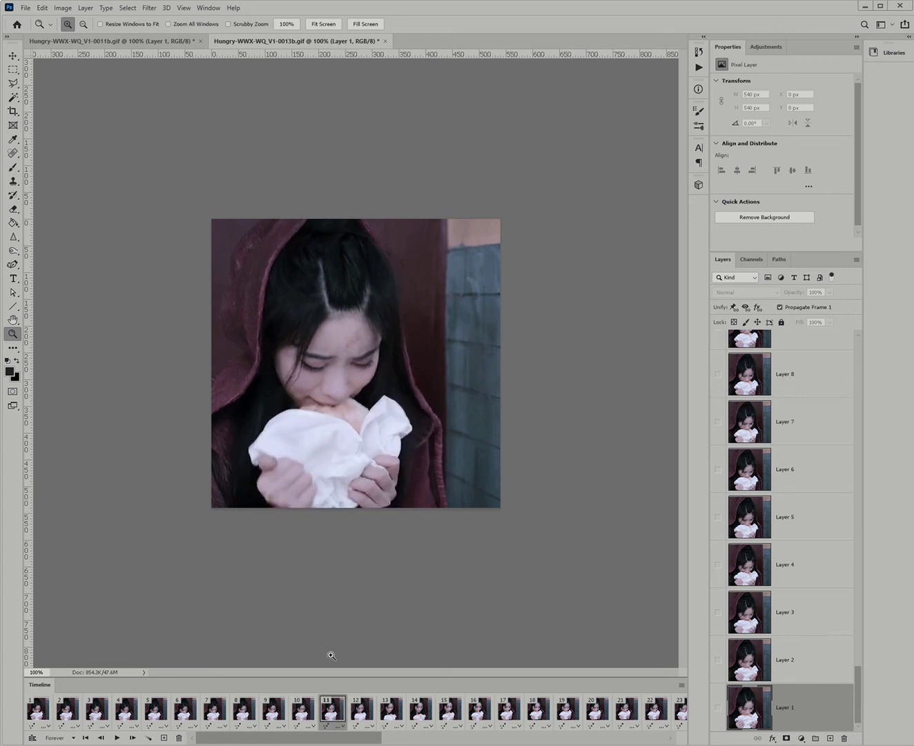
click(171, 40)
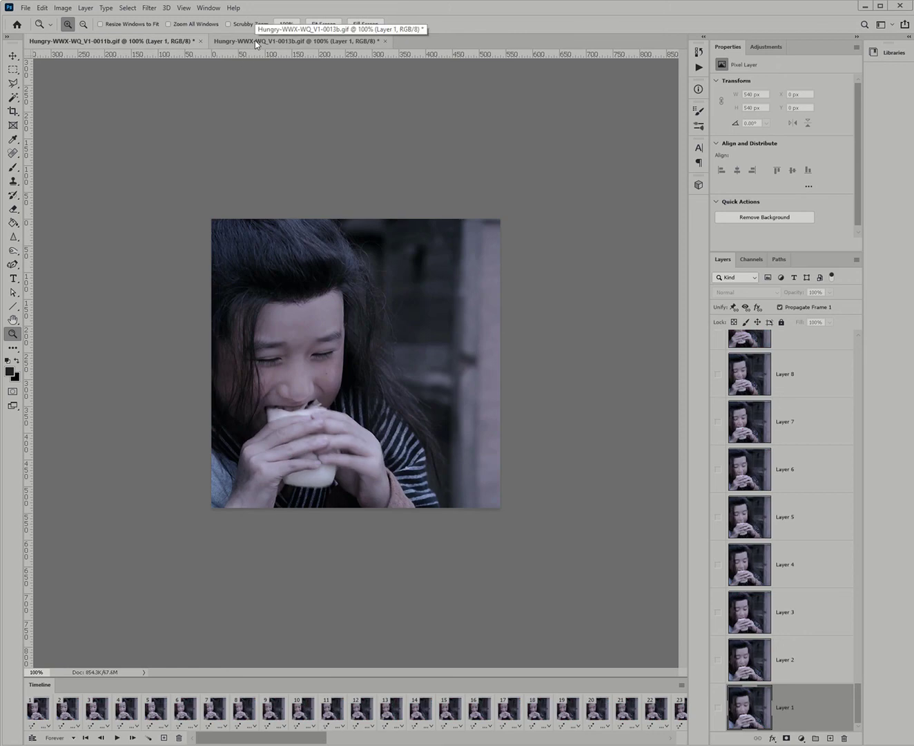
Step: Compare both clips' frames, then delete frame 20 from the boy's animation
click(256, 43)
drag(329, 737, 289, 738)
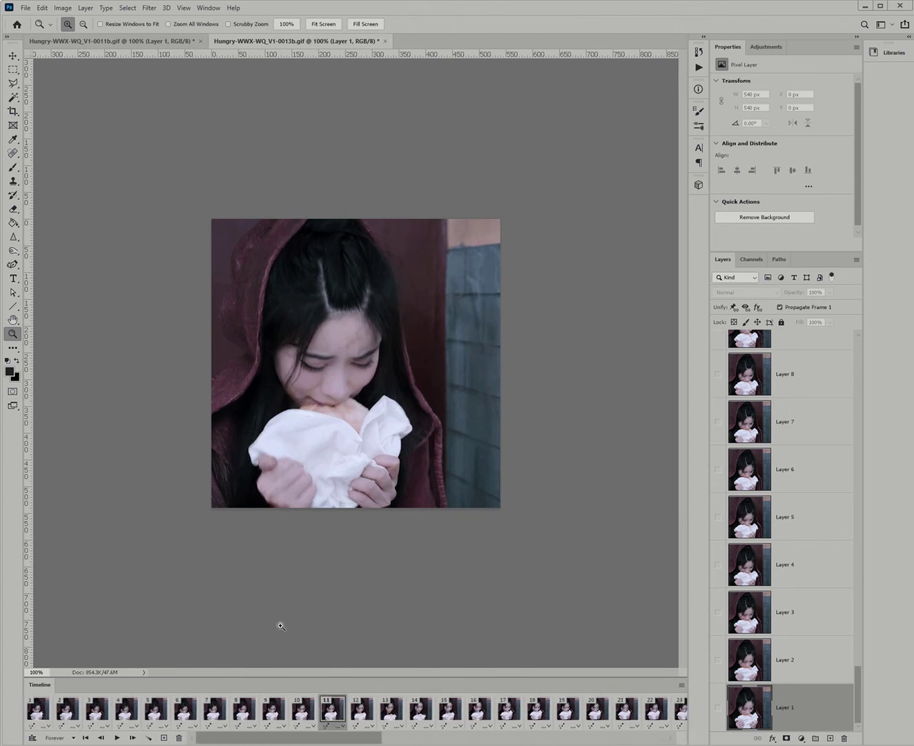
click(136, 41)
drag(314, 741, 421, 740)
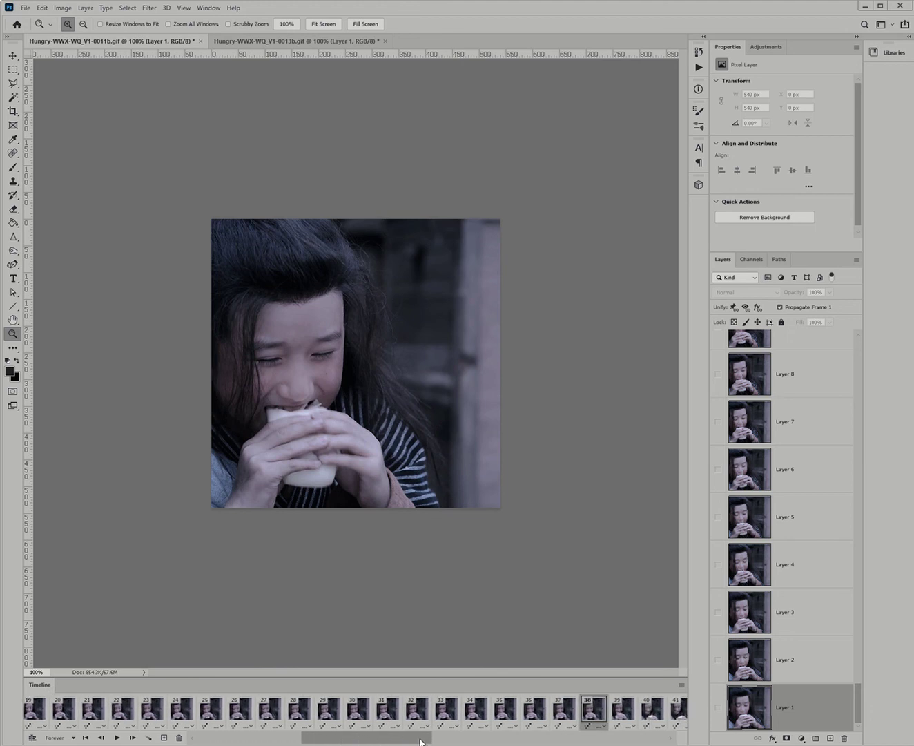
drag(420, 741, 391, 739)
click(109, 704)
drag(311, 738, 174, 739)
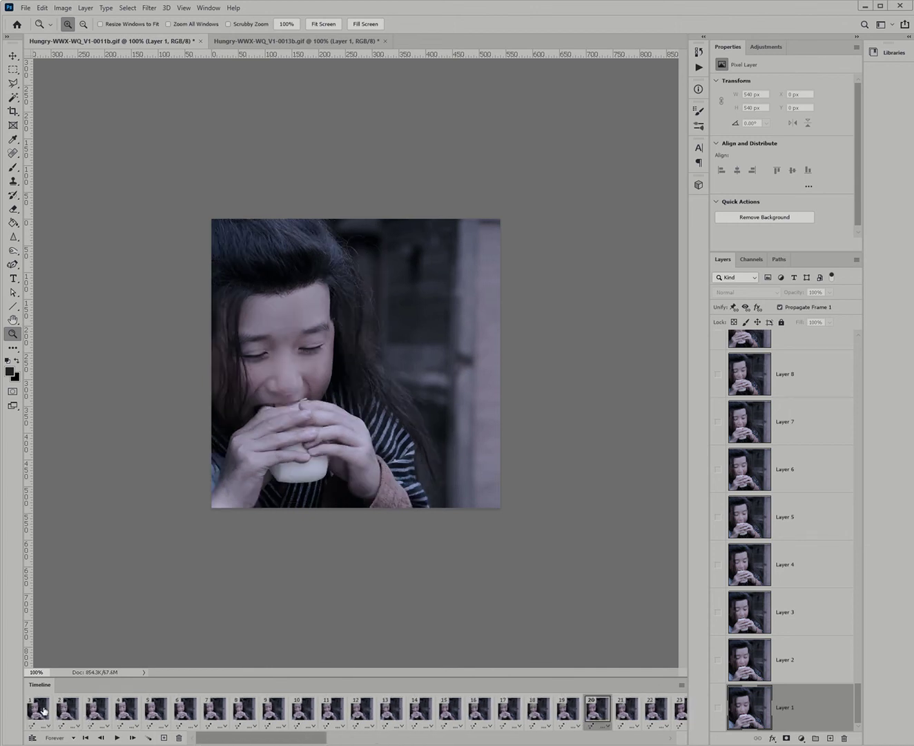
click(177, 738)
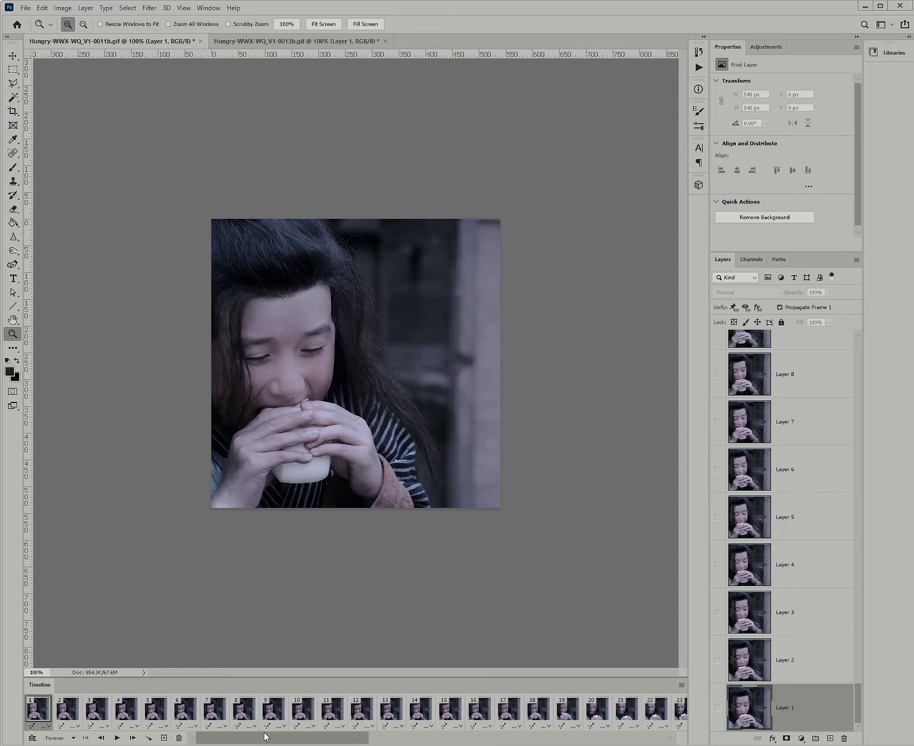
Step: Delete frames 1–6 from the boy's clip and preview the trimmed animation
click(116, 738)
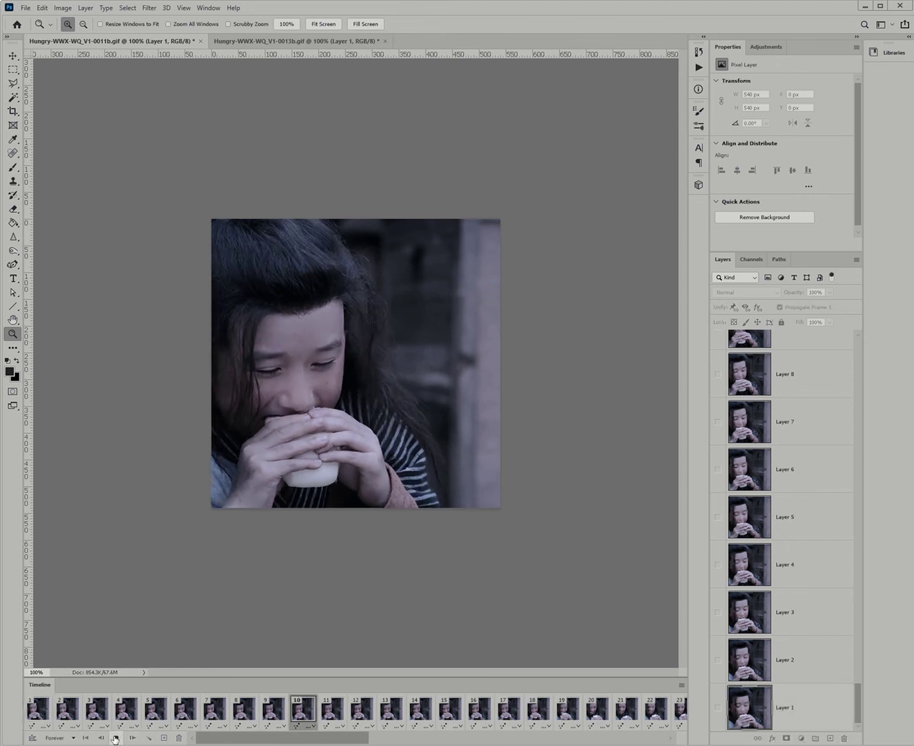
click(115, 737)
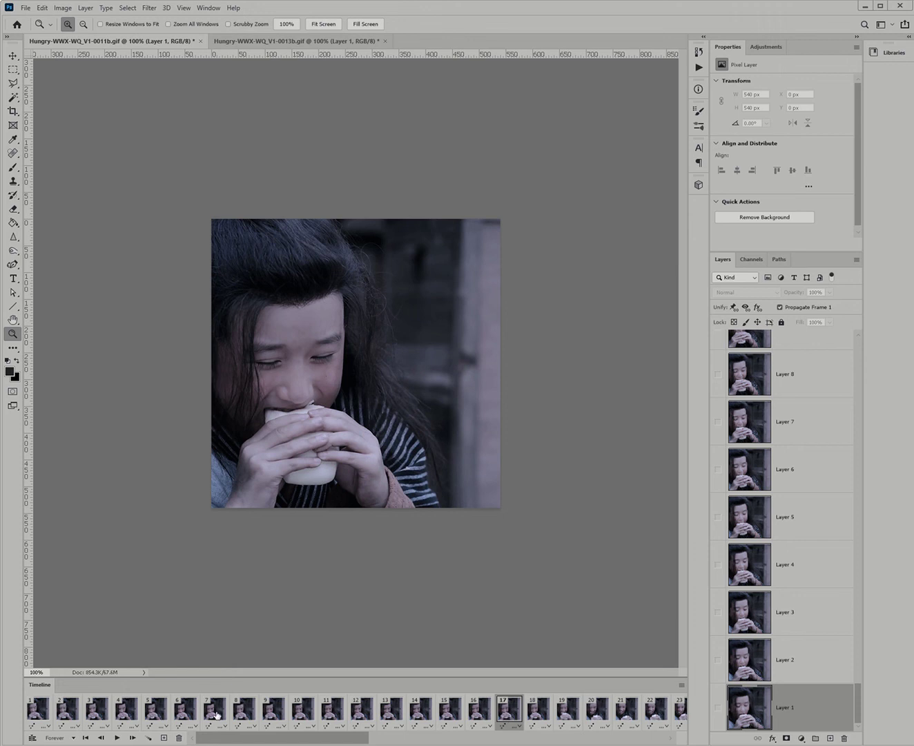
click(186, 710)
shift+click(37, 712)
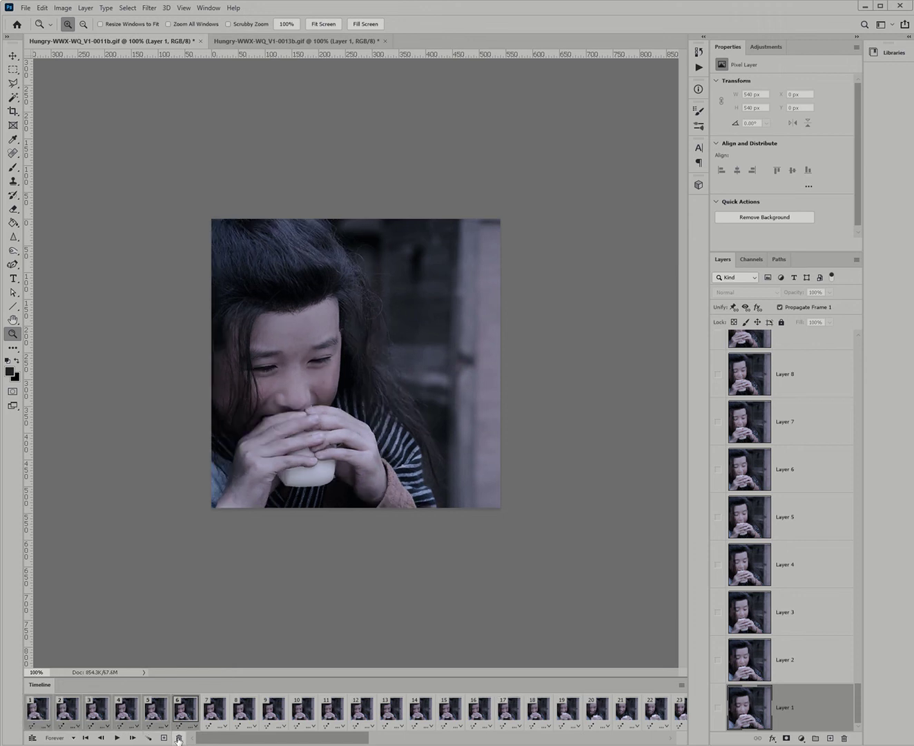
click(178, 738)
click(115, 737)
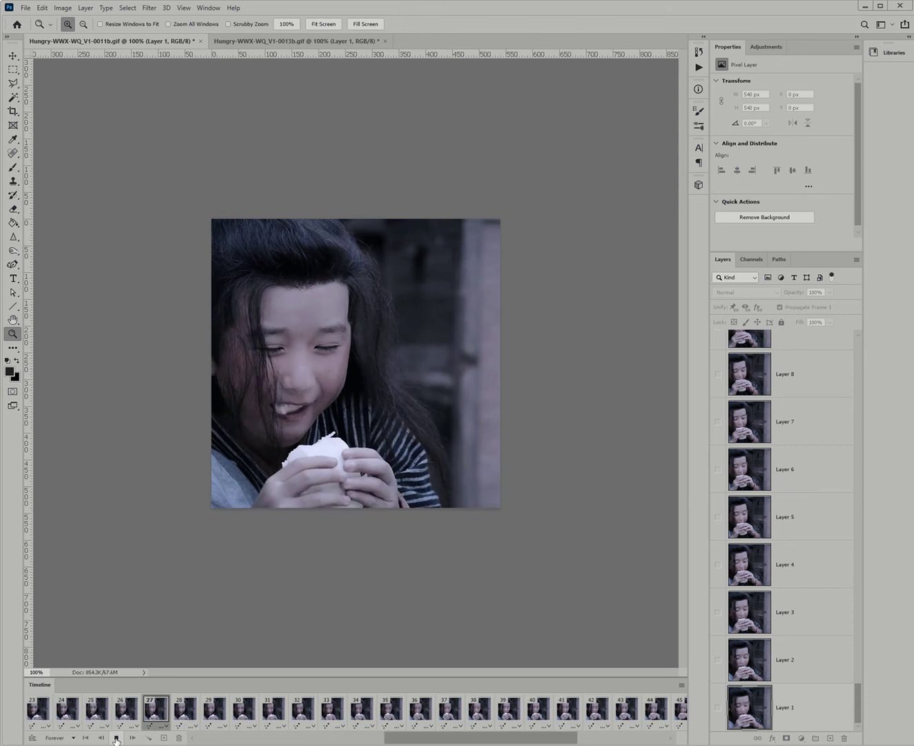
key(space)
Step: Compare frame counts, then delete frames 56–57 from the girl's clip
click(236, 41)
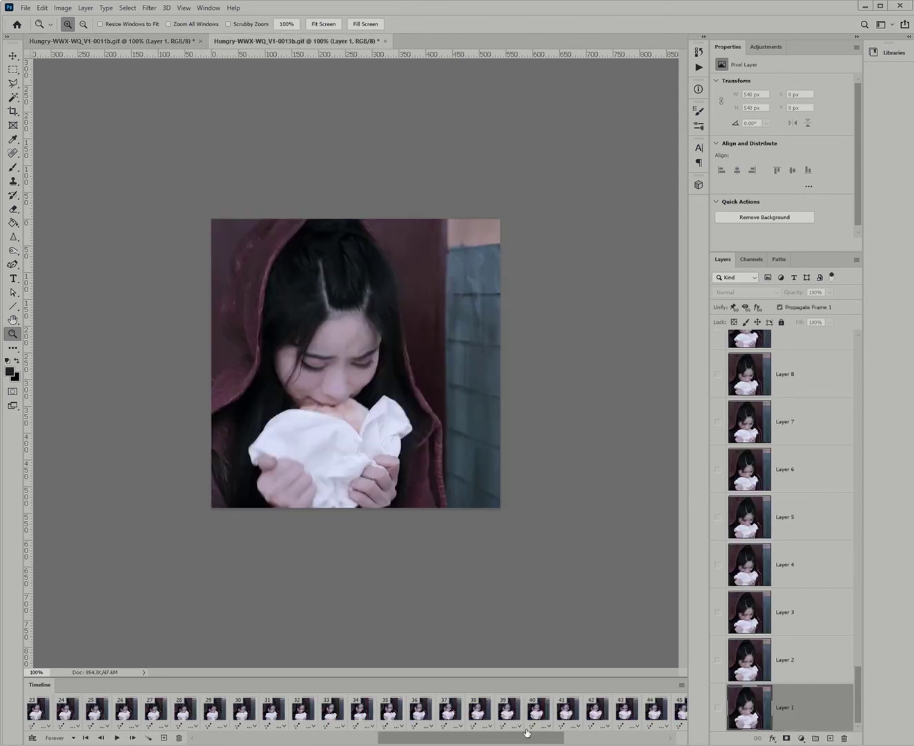
drag(525, 739, 657, 734)
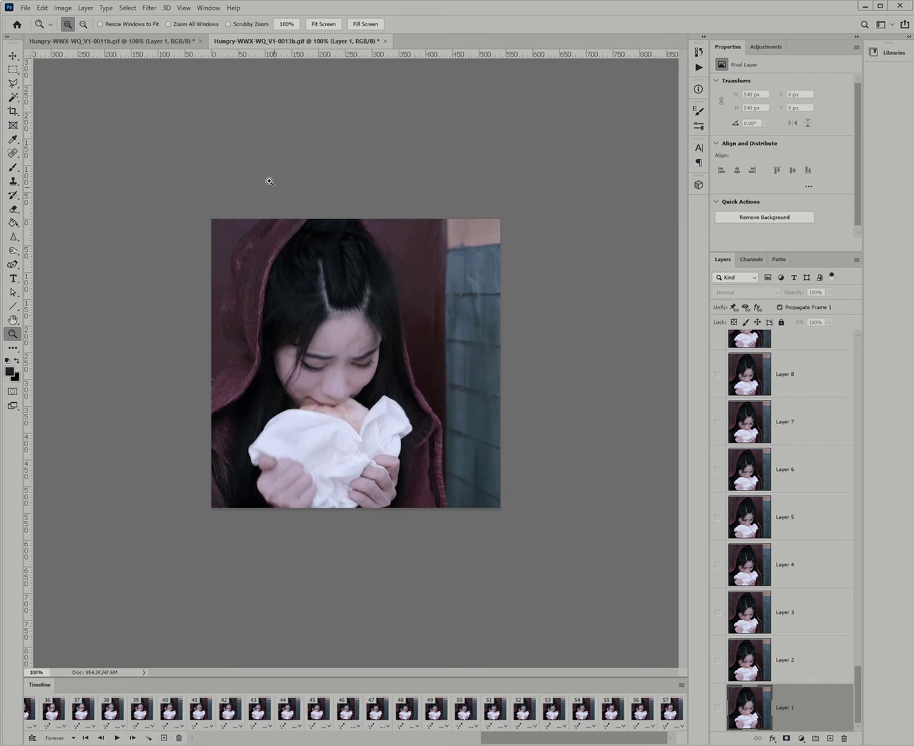
click(166, 41)
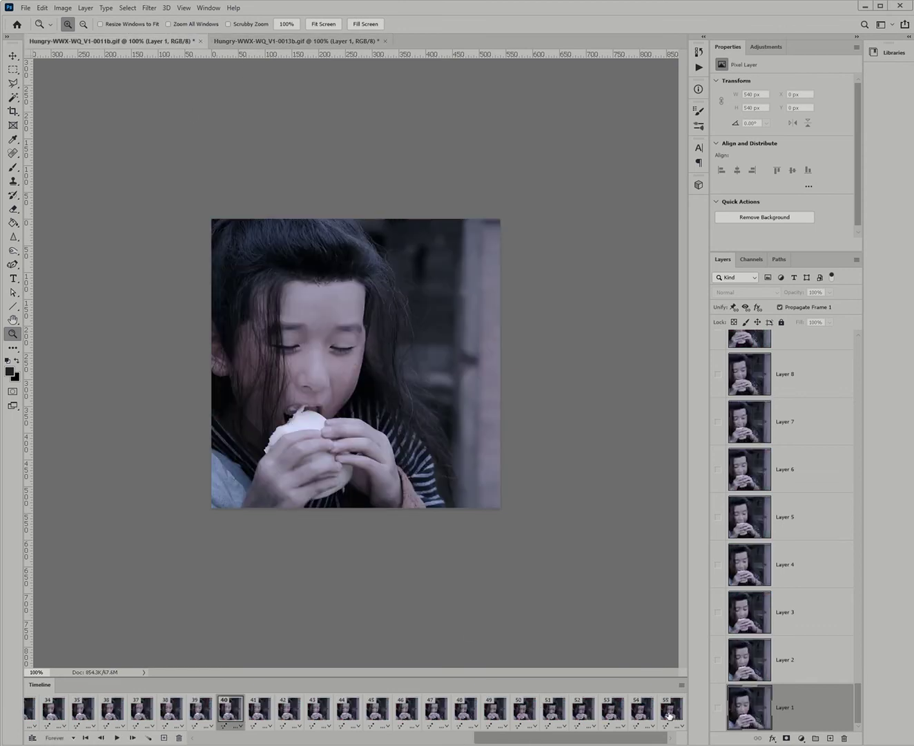
click(293, 40)
drag(616, 740, 658, 735)
click(671, 713)
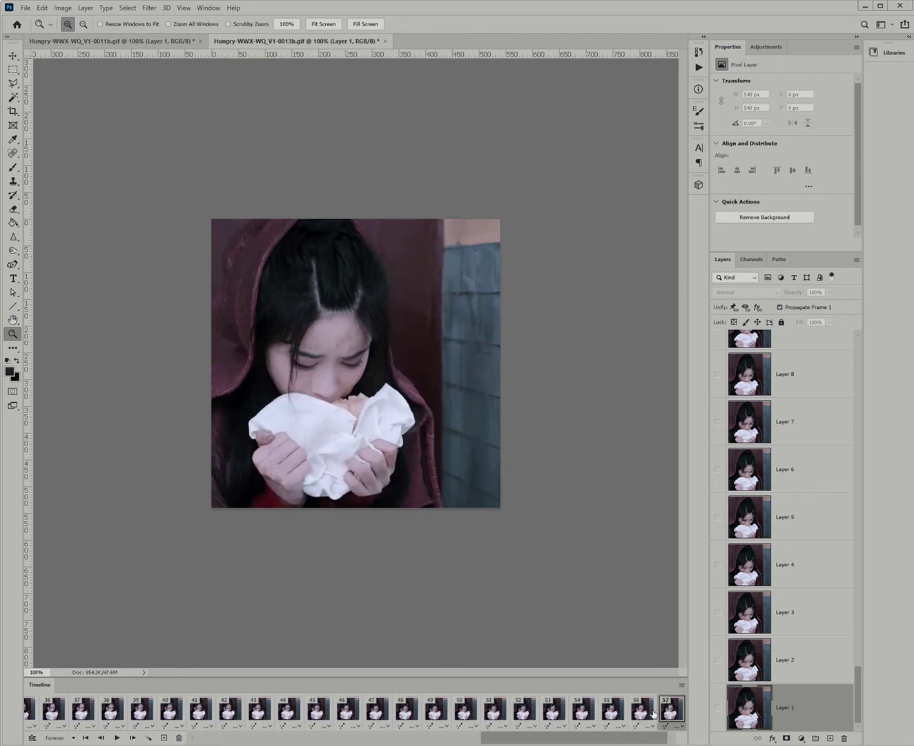
click(178, 737)
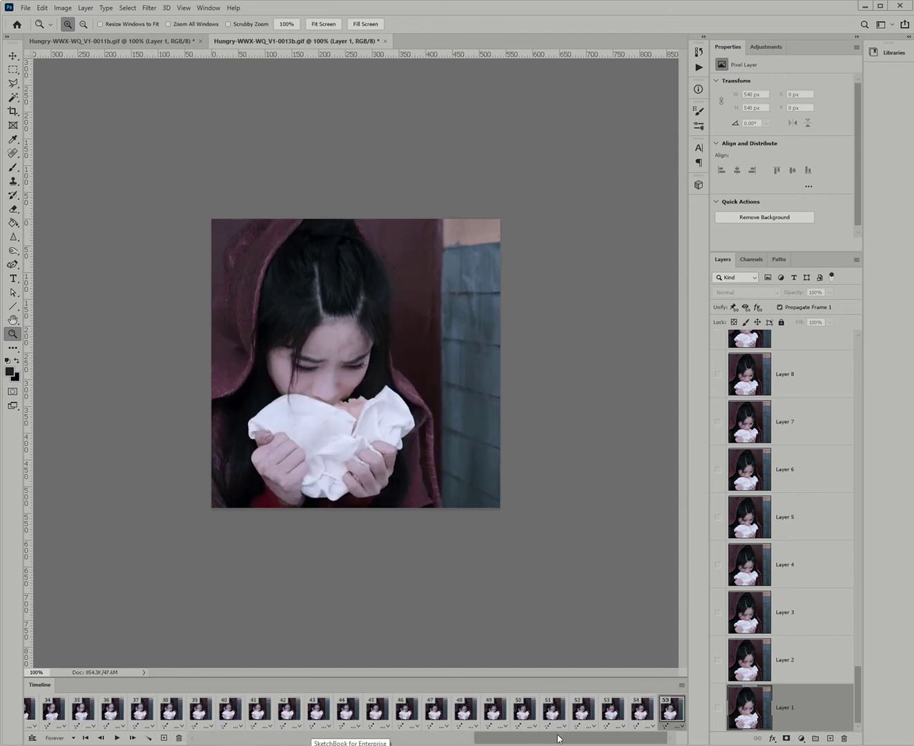
click(159, 42)
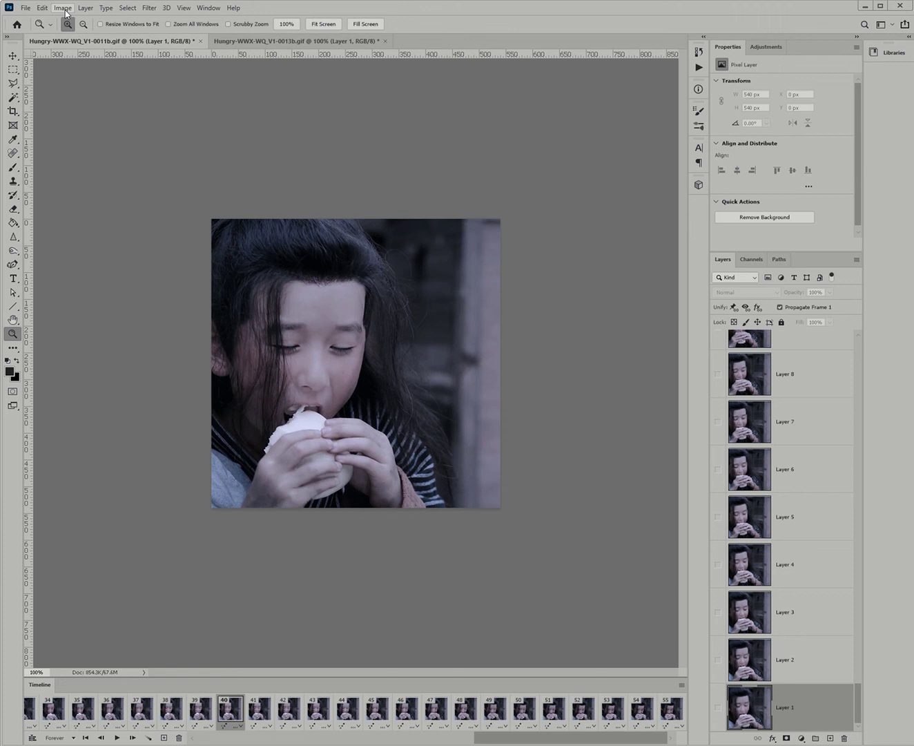
Step: Set the boy GIF's canvas width to 1080 px, anchored middle-left
click(63, 9)
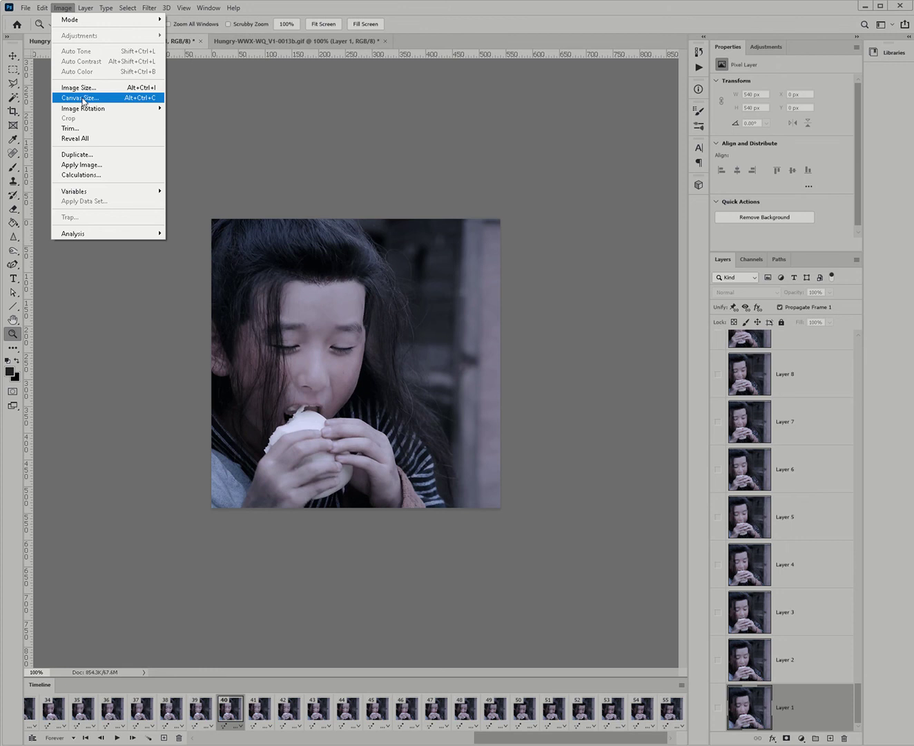
click(82, 98)
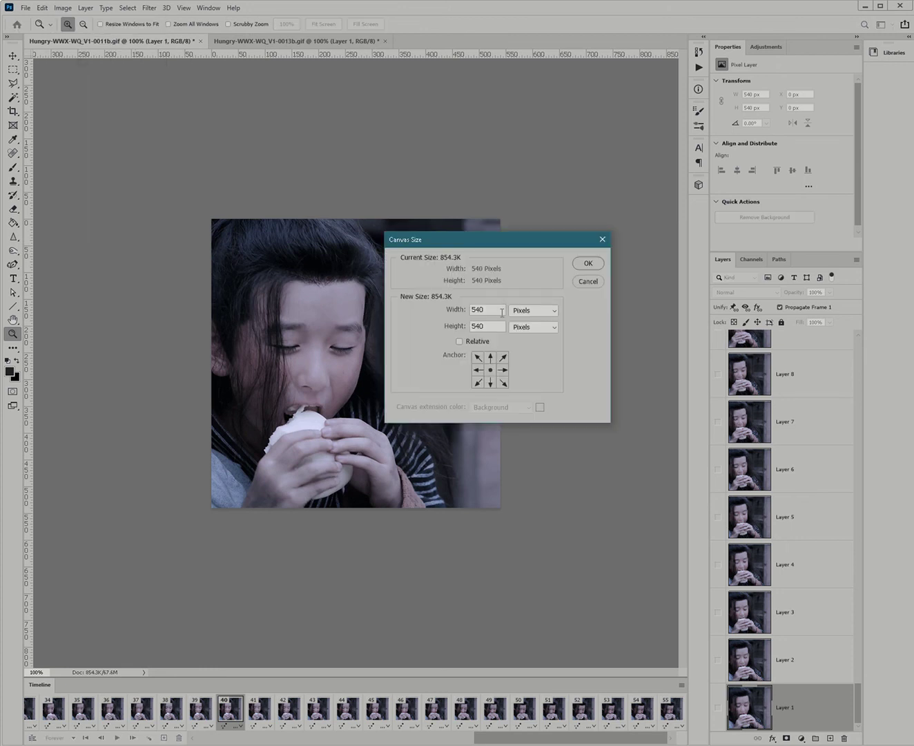
click(502, 312)
text(1080)
click(482, 371)
click(584, 264)
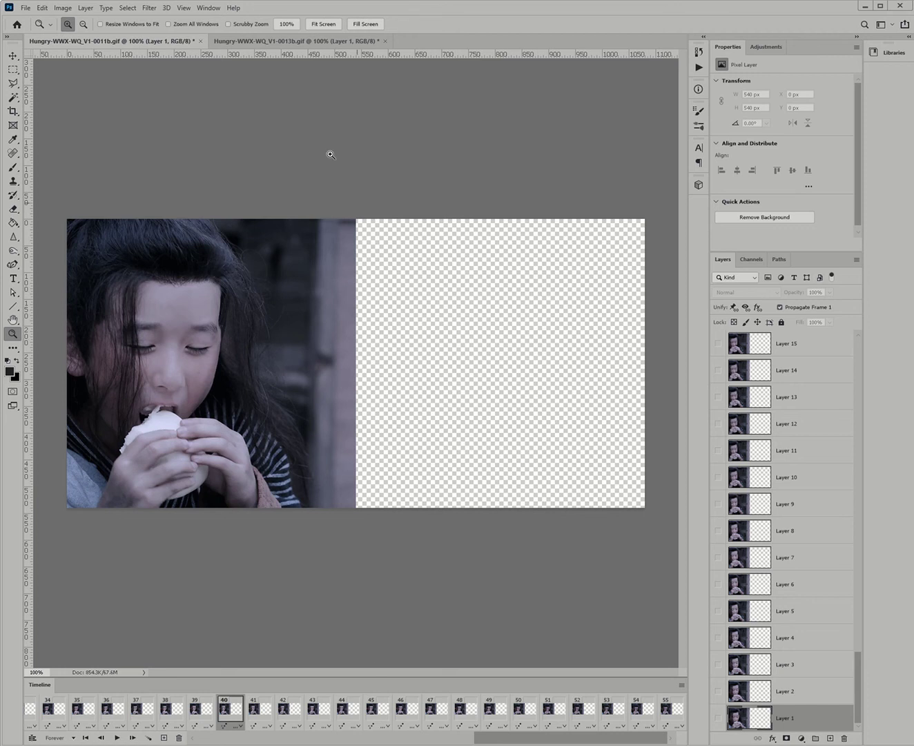
click(243, 46)
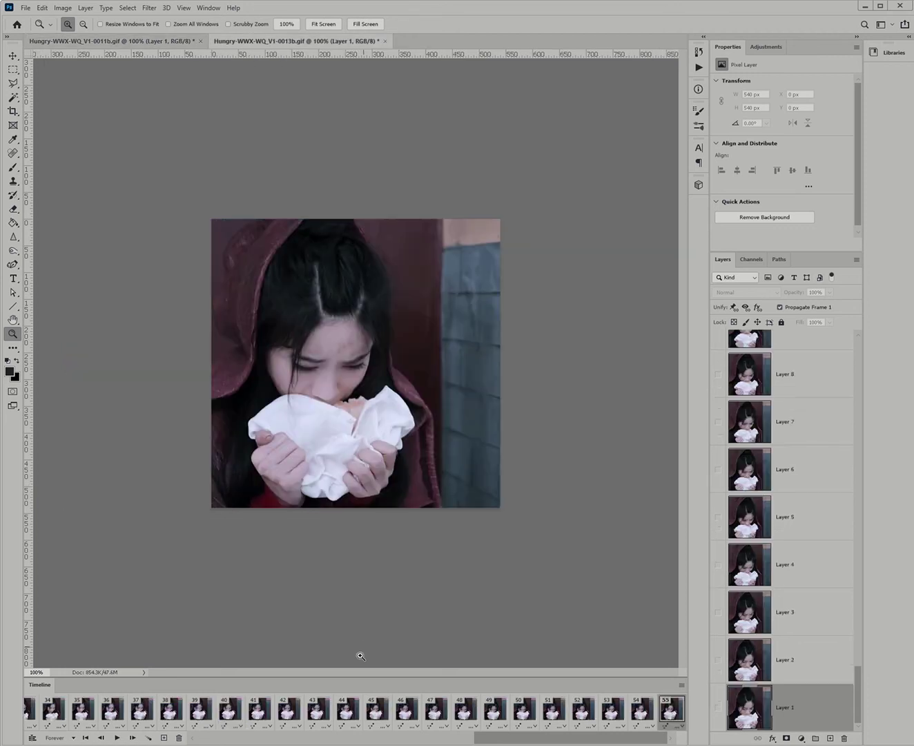
Step: Set the girl GIF's canvas width to 1080 px anchored middle-right, then select all frames
click(63, 8)
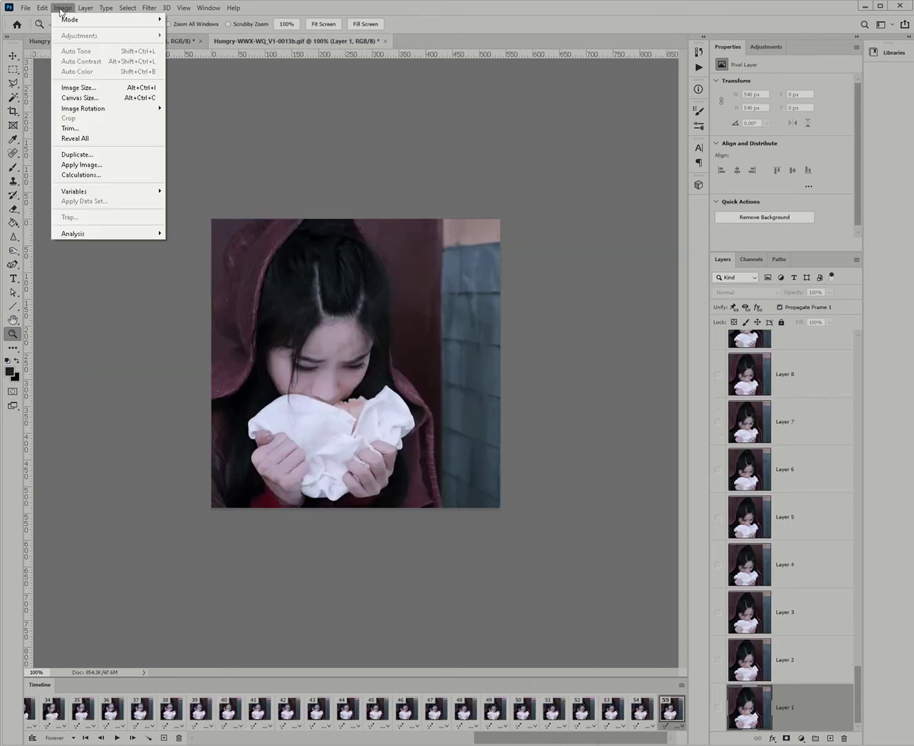
click(73, 97)
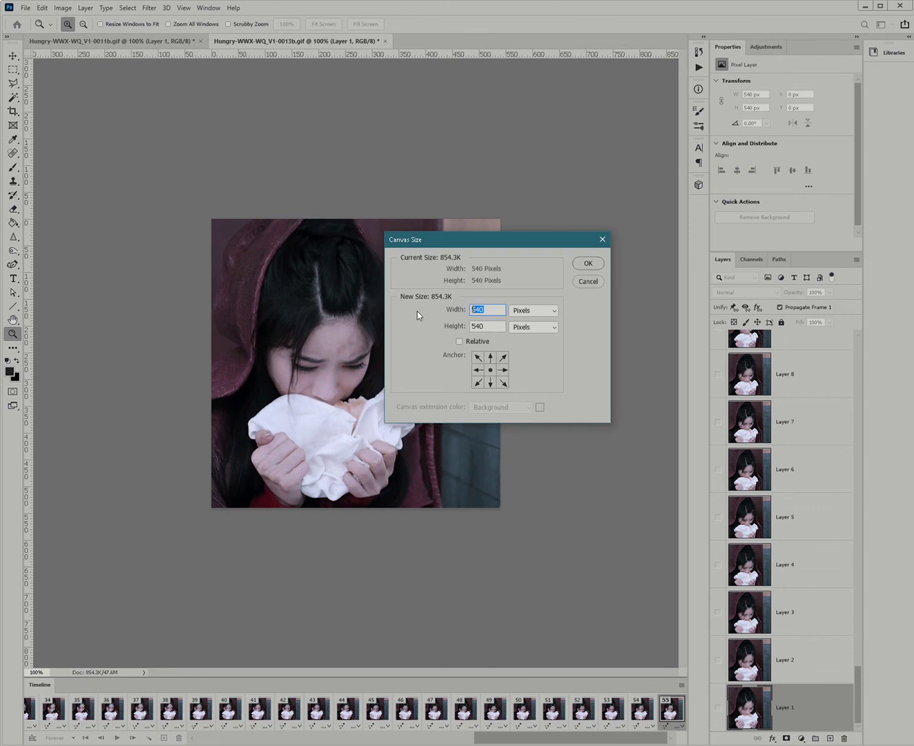
text(1080)
click(504, 369)
click(587, 264)
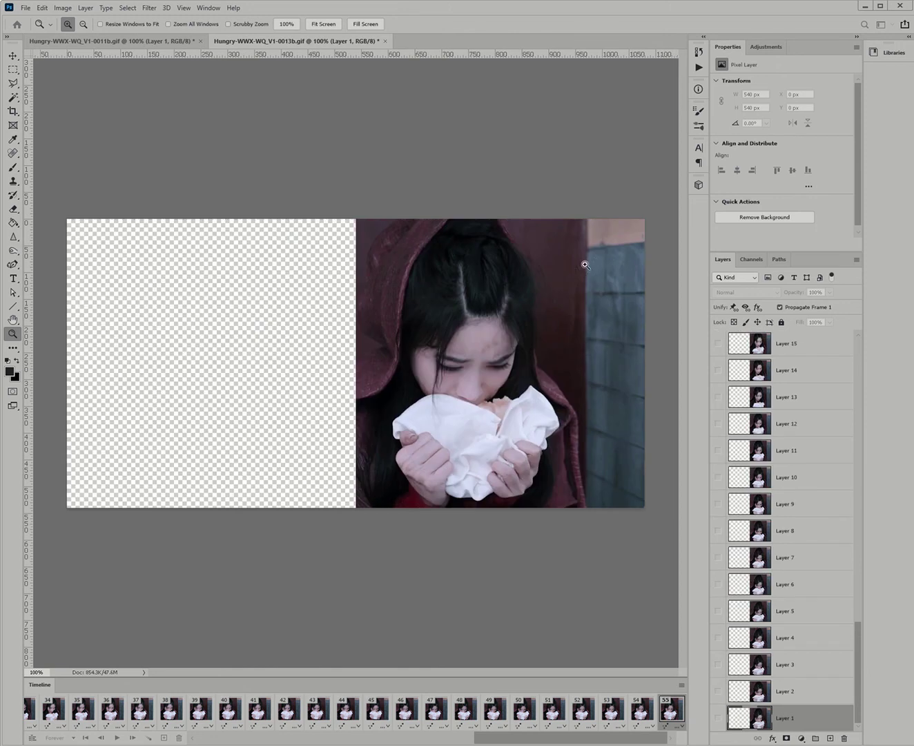
drag(654, 739, 245, 739)
shift+click(32, 709)
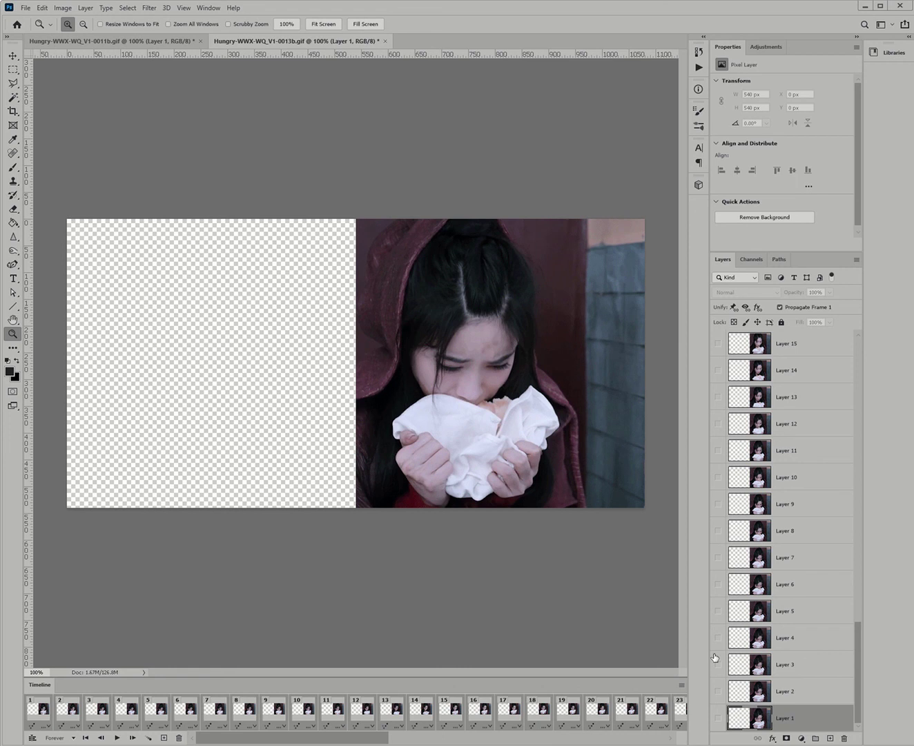
click(681, 686)
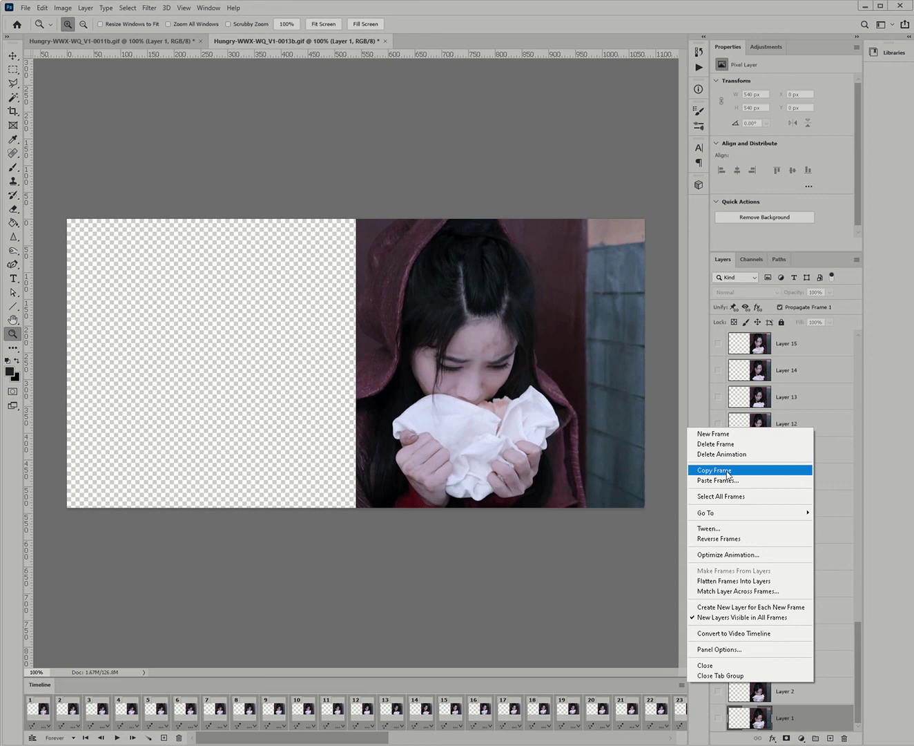
click(728, 473)
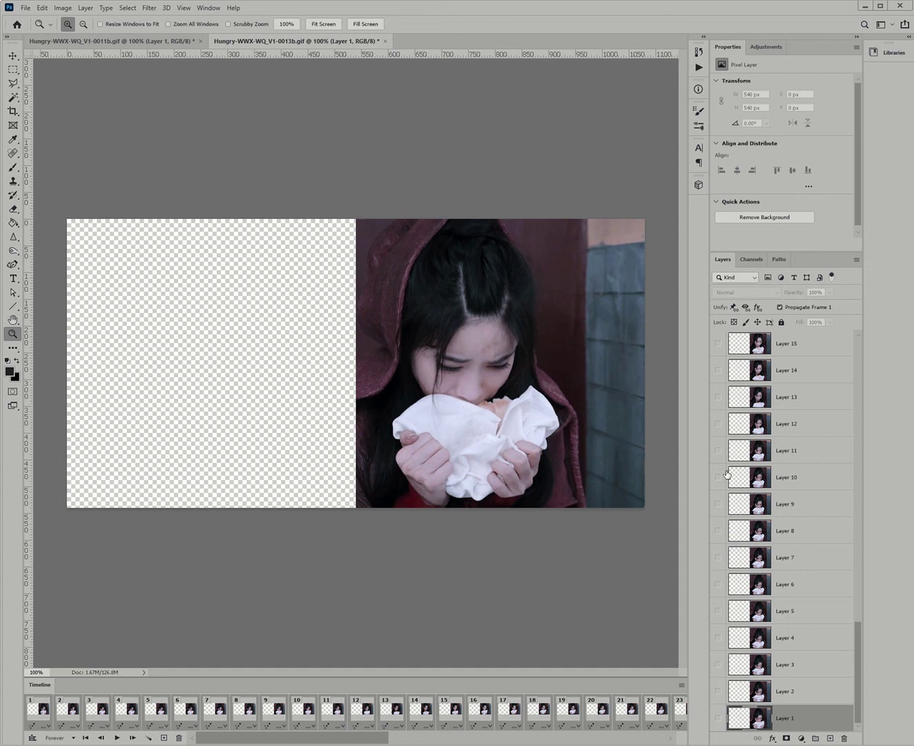
Step: Select the boy's frames 1–55 and paste the girl's frames over the selection
click(153, 41)
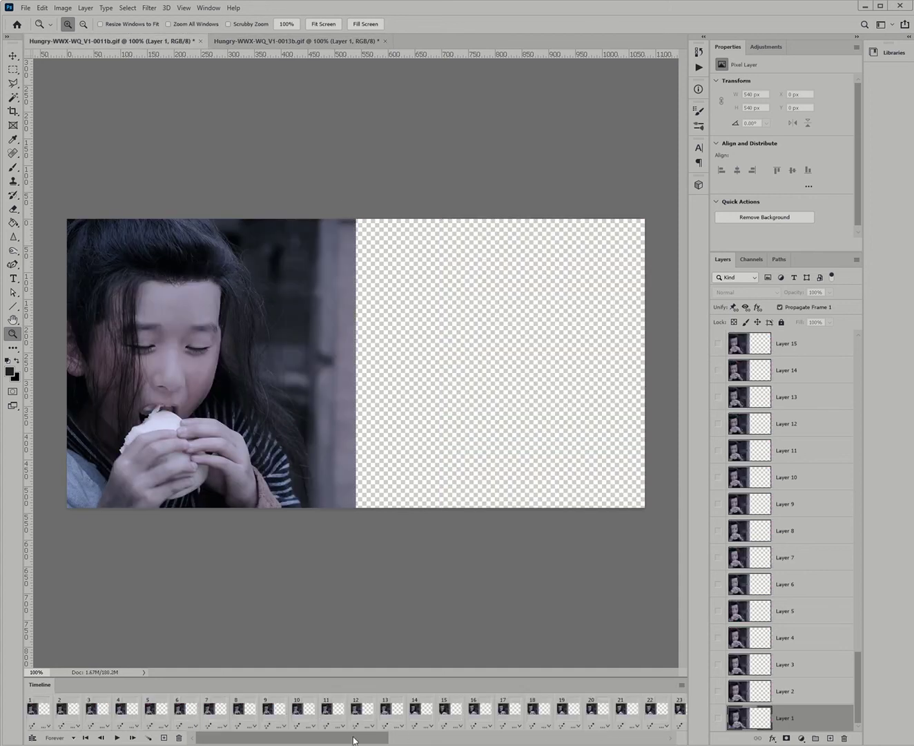
click(40, 709)
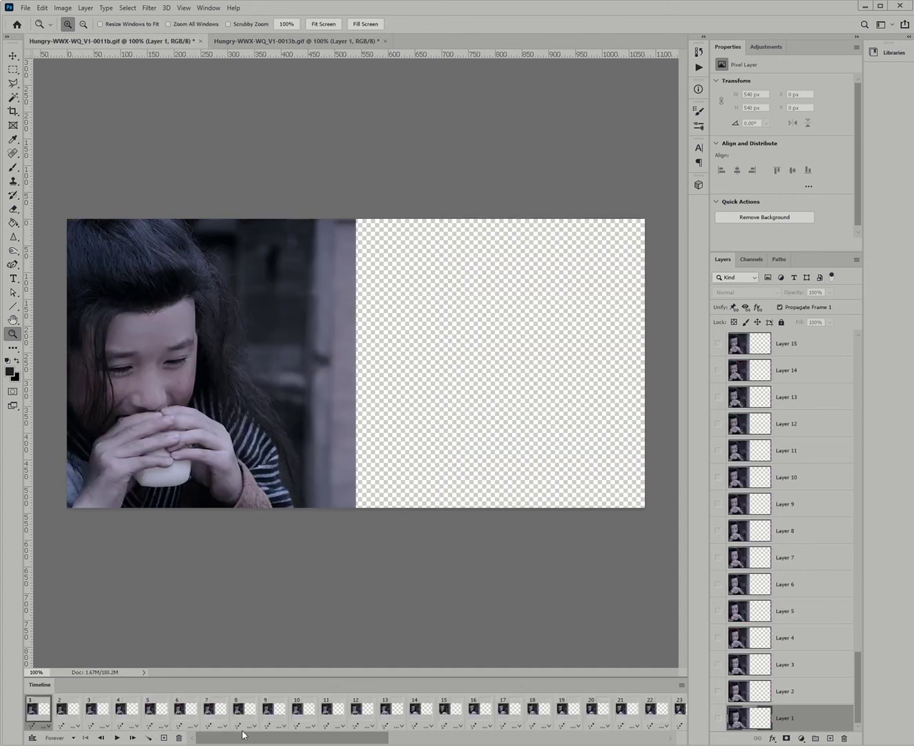
drag(302, 737, 572, 739)
shift+click(672, 712)
click(681, 684)
click(707, 481)
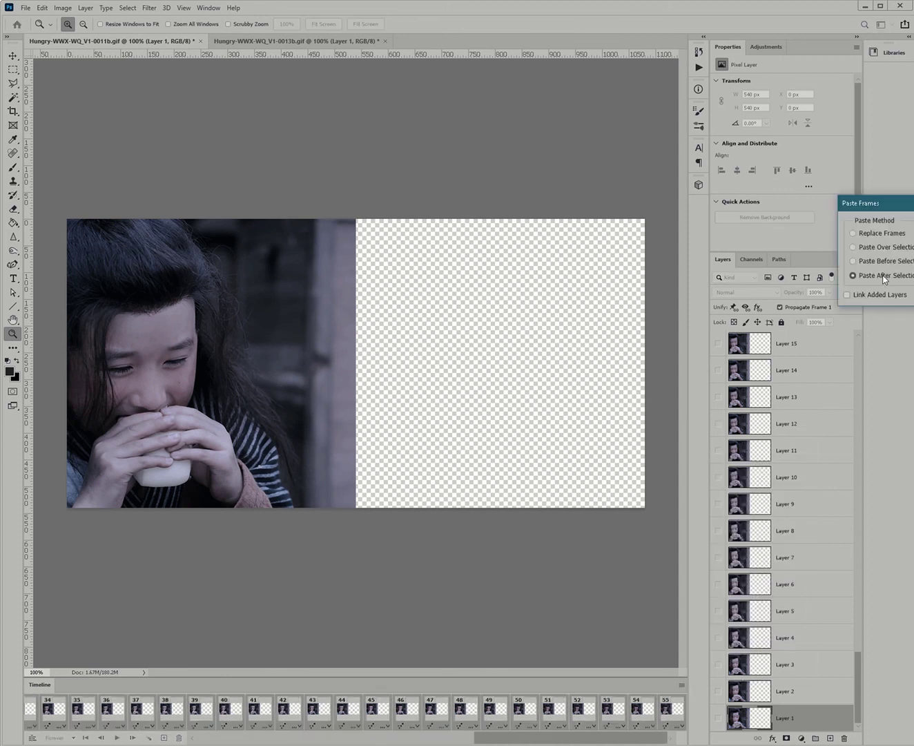
click(872, 247)
key(Return)
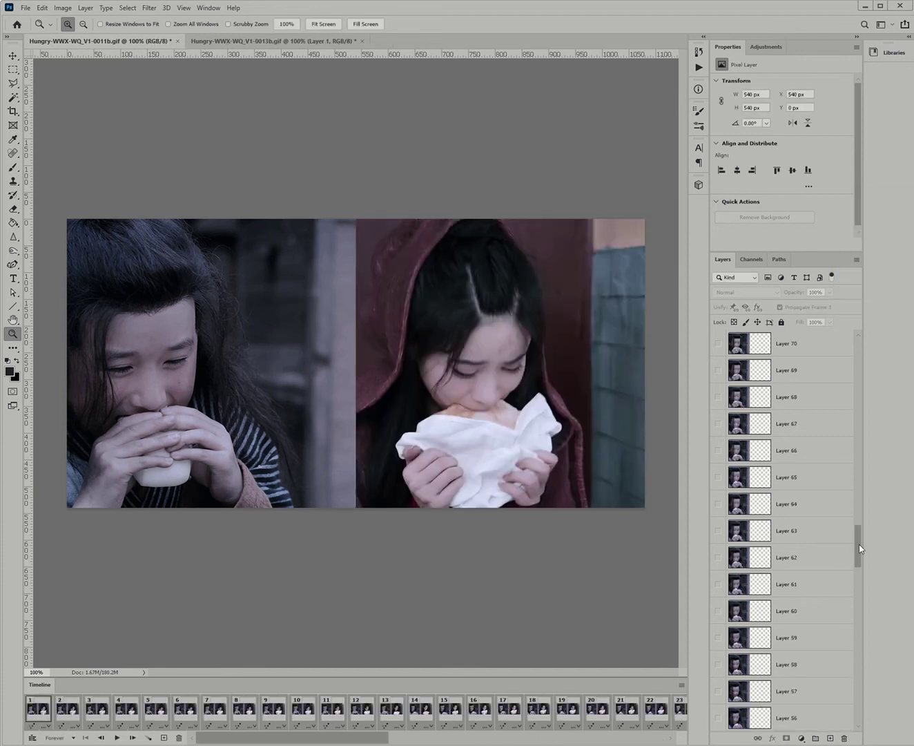
drag(860, 546, 853, 349)
scroll(834, 566, down, 10)
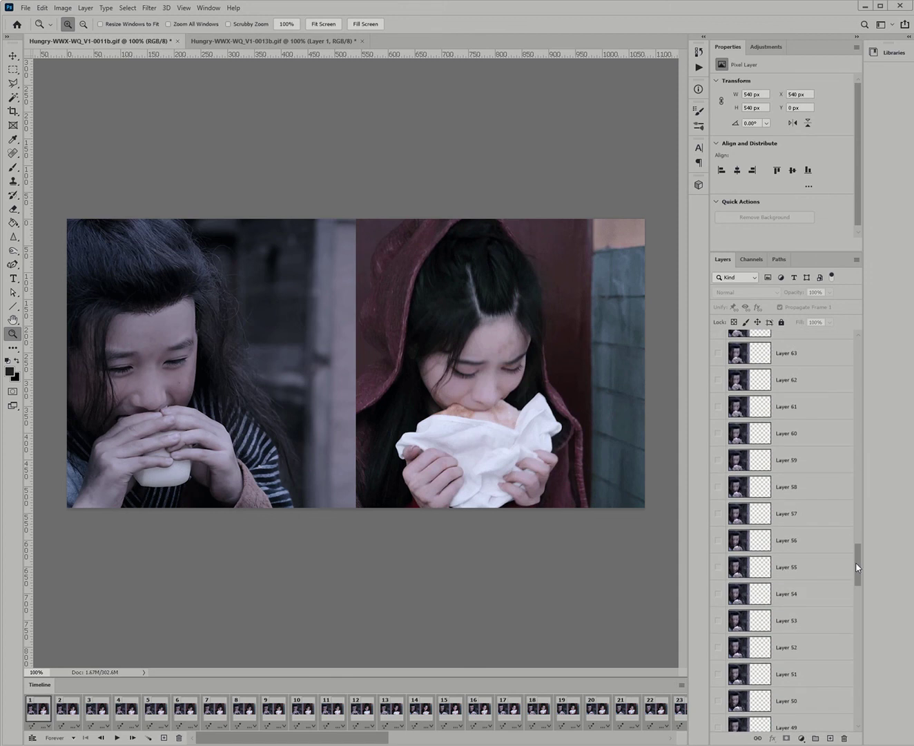
Step: Play the merged boy-and-girl animation starting from frame 1
click(38, 711)
click(115, 738)
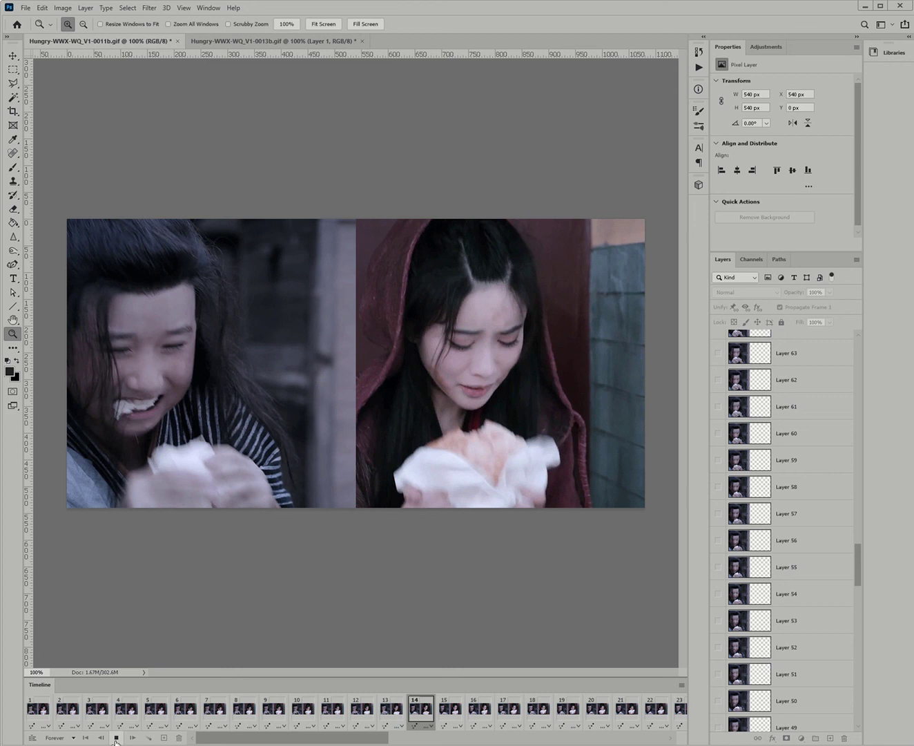
Step: Stop the preview and open the Save for Web dialog with Alt+Shift+Ctrl+S
click(115, 738)
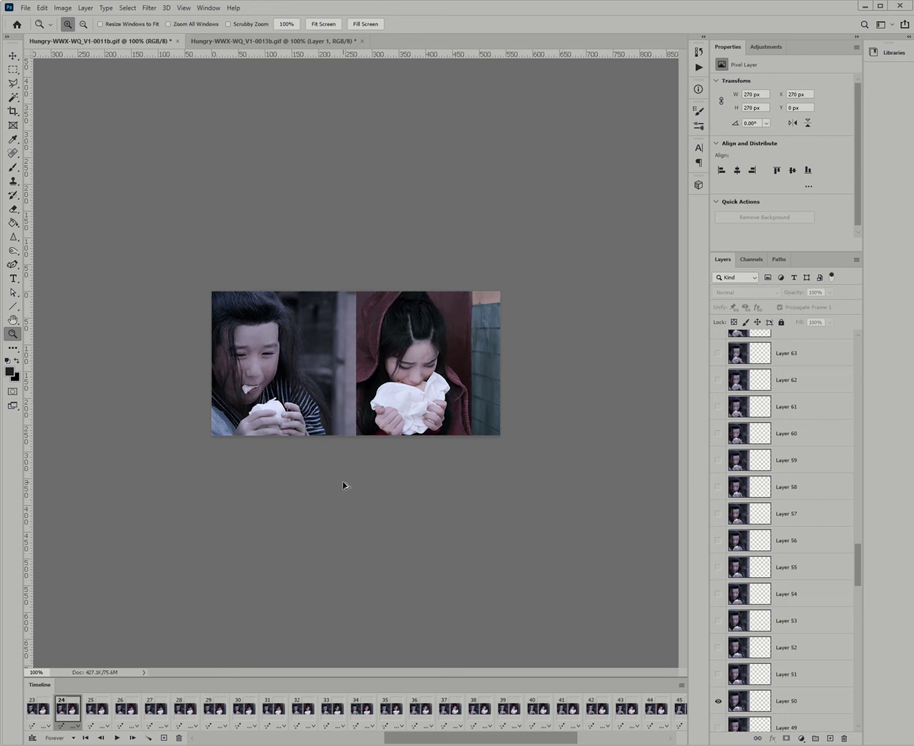
key(ctrl+alt+shift+s)
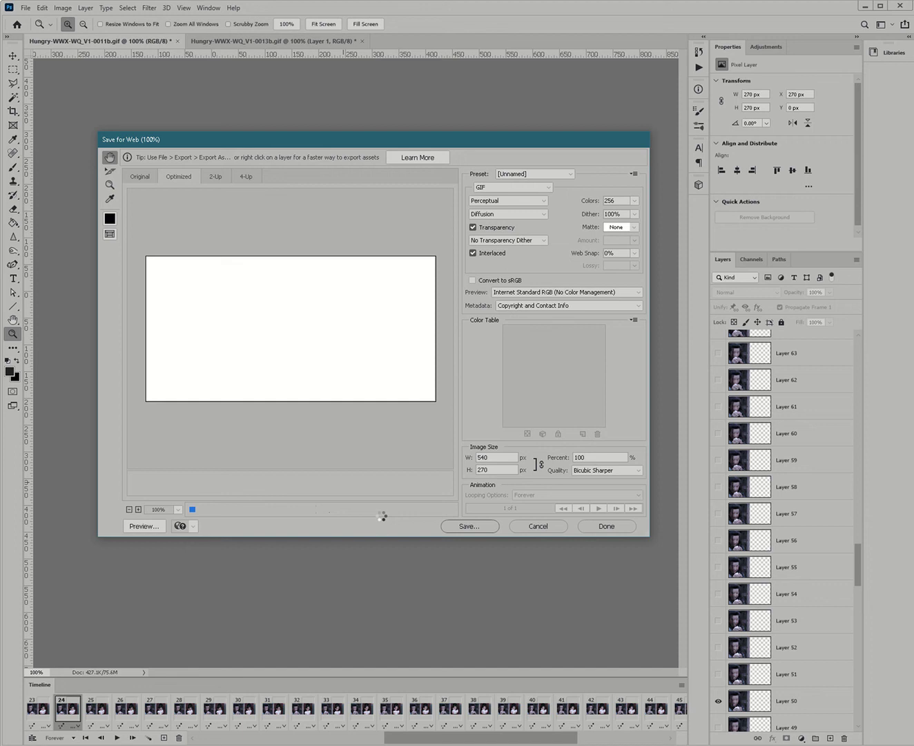